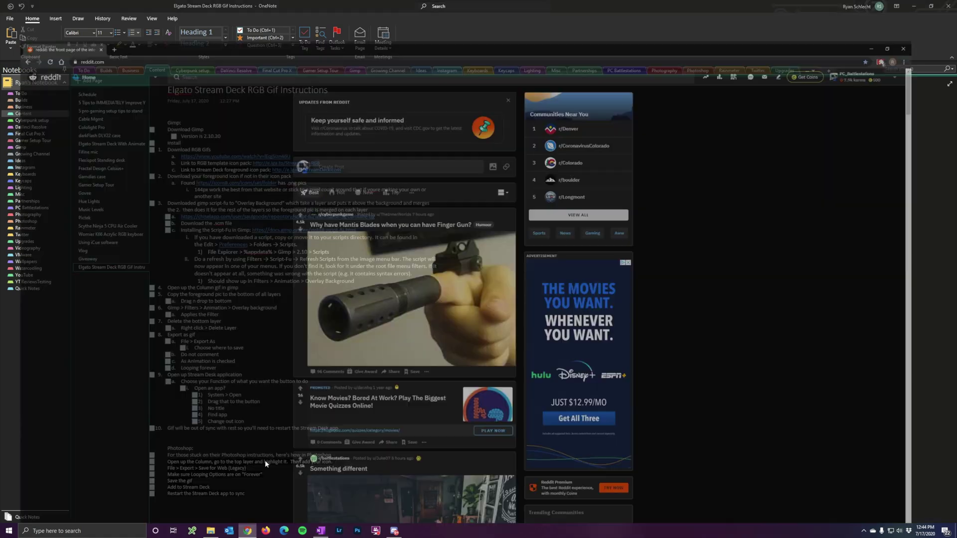
Step: Search the web for "gimp download" and open the official GIMP downloads page
{"action": "left_click", "coordinate": [98, 19]}
{"action": "type", "text": "gimp"}
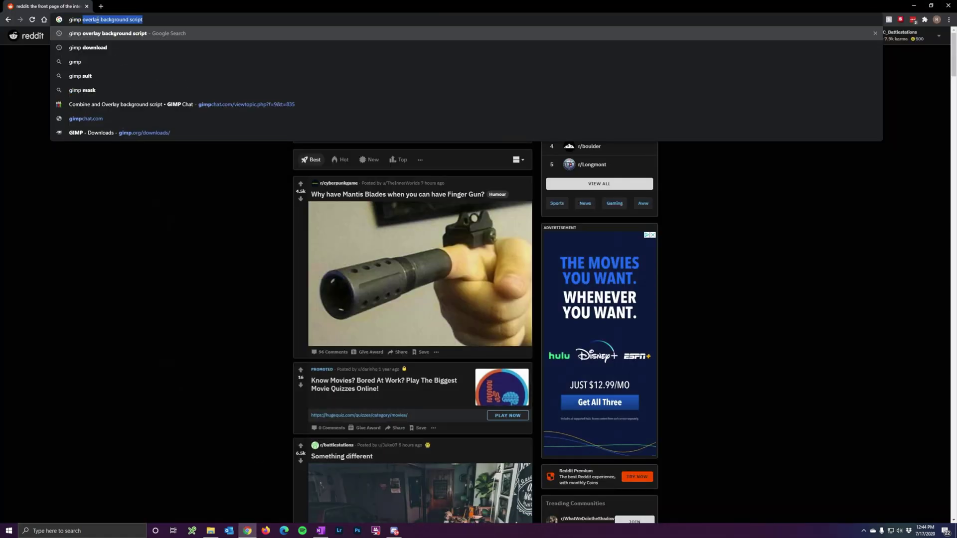
{"action": "type", "text": " down"}
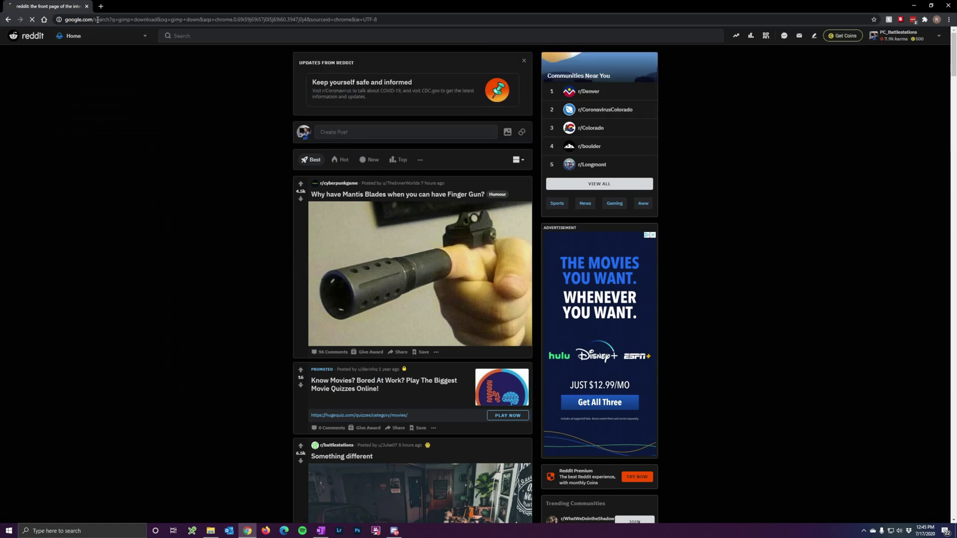
{"action": "key", "text": "Return"}
{"action": "left_click", "coordinate": [93, 205]}
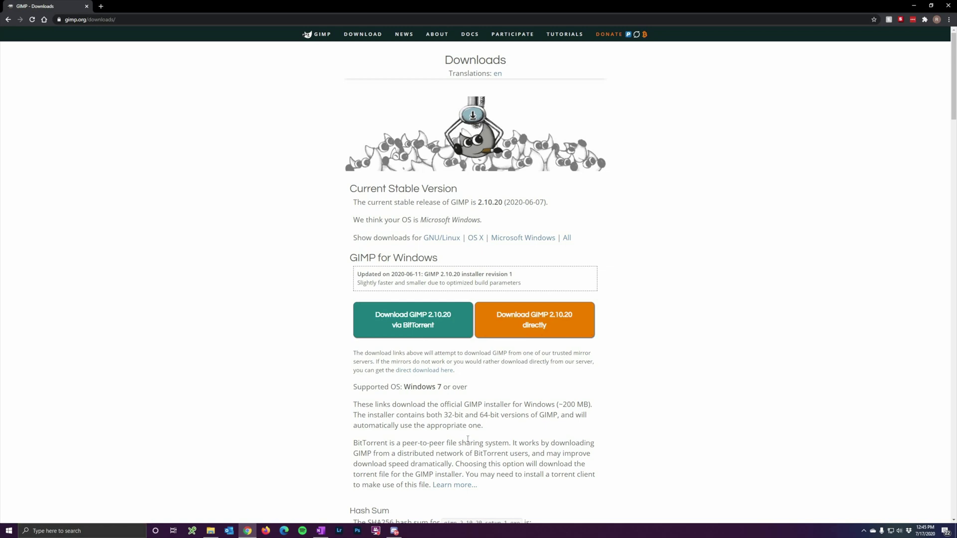
Step: Launch the installed GIMP application and minimize the browser window
{"action": "key", "text": "super"}
{"action": "type", "text": "gimp"}
{"action": "key", "text": "Return"}
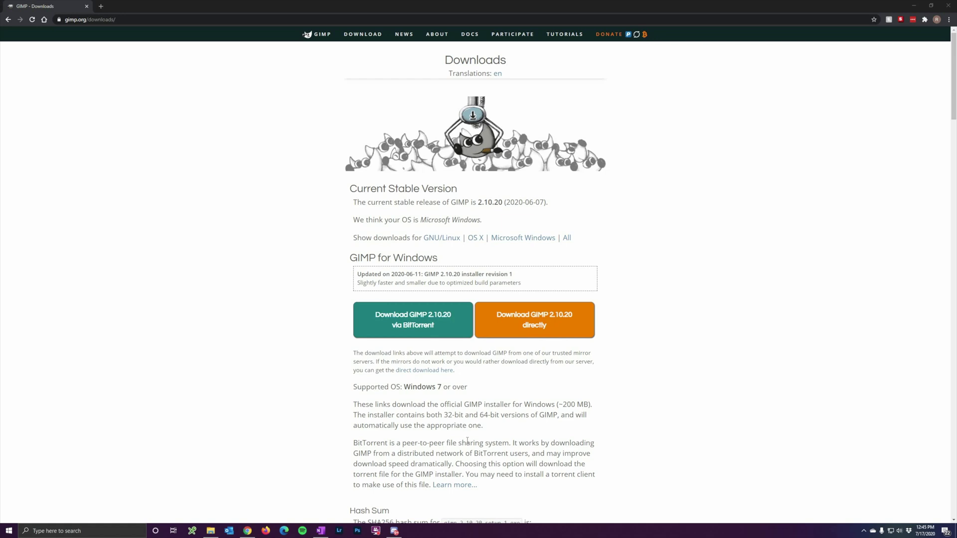
{"action": "left_click", "coordinate": [913, 5]}
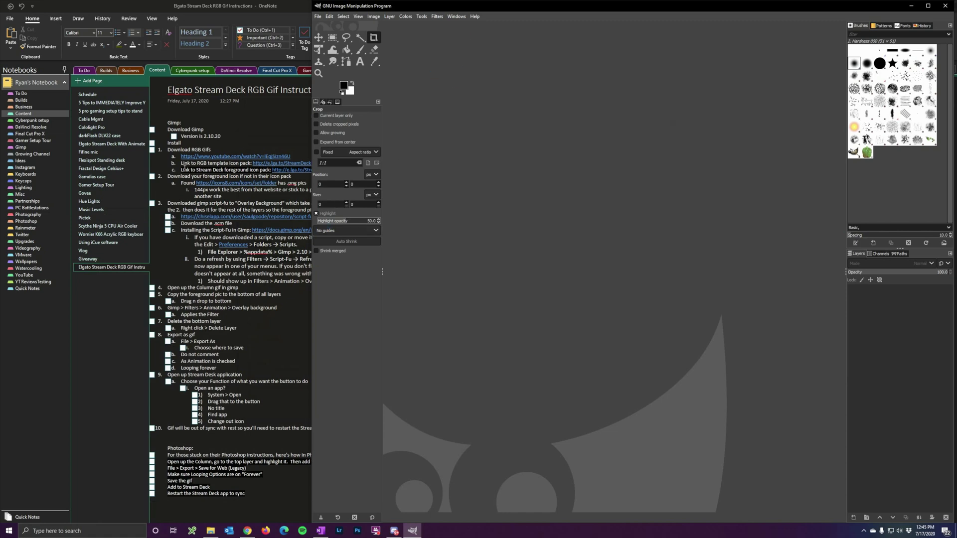
Step: Switch to the OneNote instructions, open the linked YouTube video under Download RGB Gifs, and expand the video's description
{"action": "left_click", "coordinate": [184, 168]}
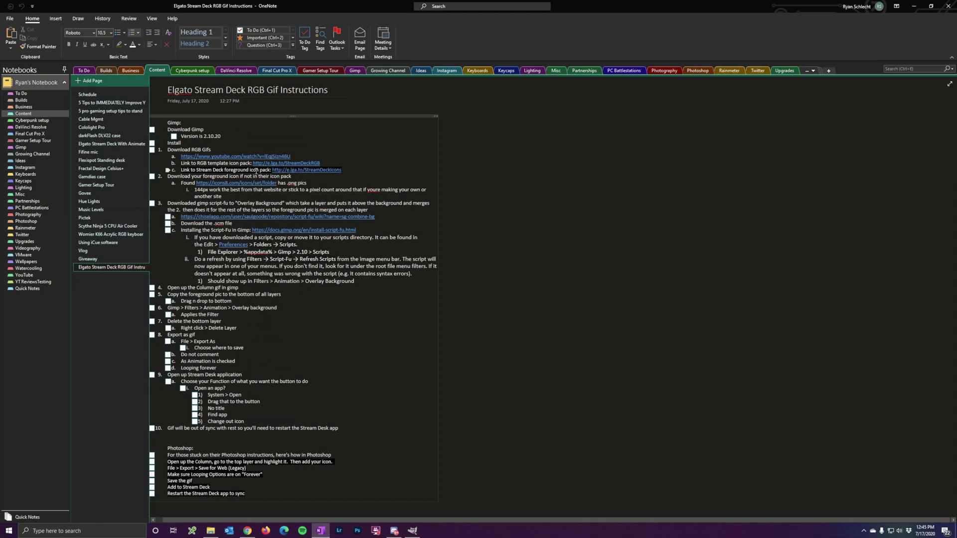
{"action": "left_click", "coordinate": [237, 157]}
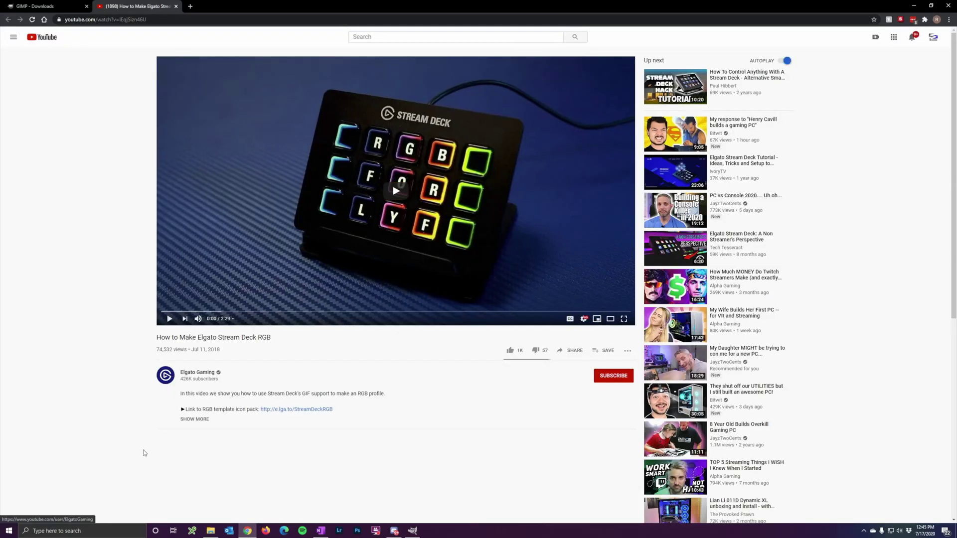
{"action": "scroll", "coordinate": [151, 438], "scroll_direction": "down", "scroll_amount": 2}
{"action": "left_click", "coordinate": [197, 307]}
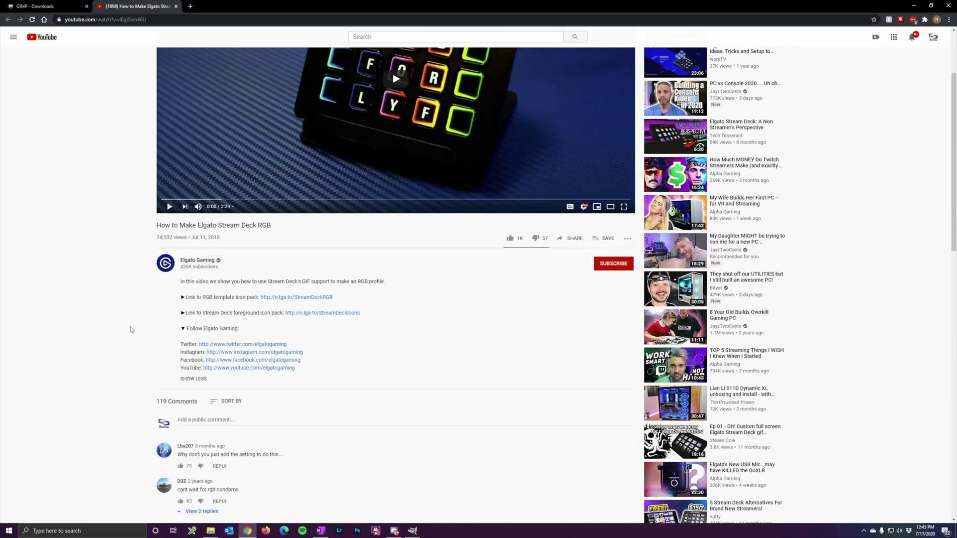
Step: Open the RGB template icon pack download, cancel saving it, and highlight the two icon pack names in the description
{"action": "left_click", "coordinate": [283, 299]}
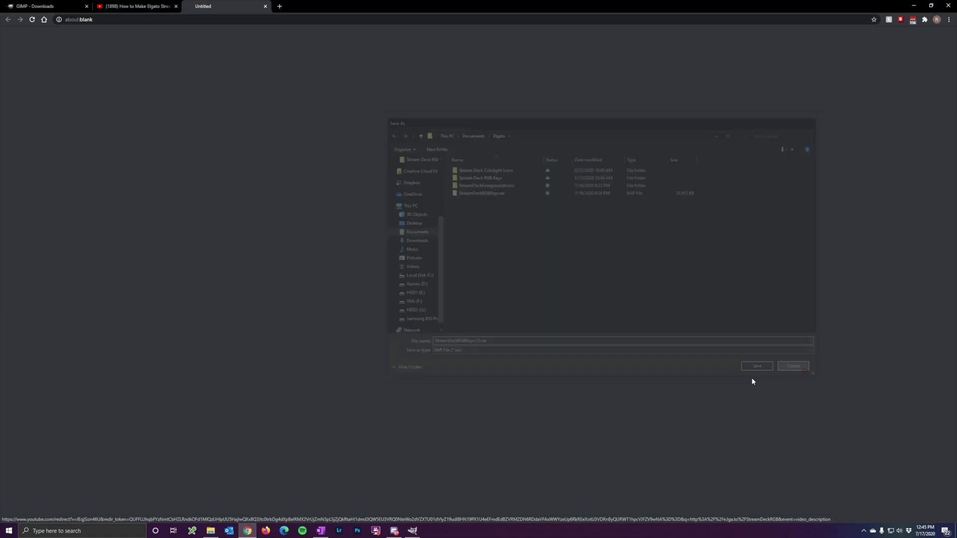
{"action": "left_click", "coordinate": [800, 370]}
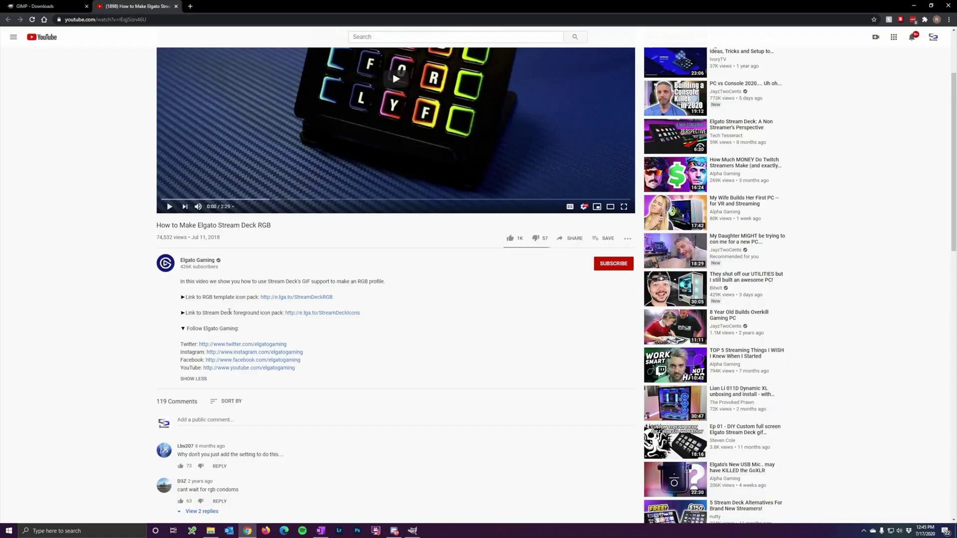
{"action": "left_click_drag", "start_coordinate": [235, 313], "coordinate": [282, 313]}
{"action": "left_click_drag", "start_coordinate": [202, 297], "coordinate": [259, 300]}
{"action": "scroll", "coordinate": [400, 228], "scroll_direction": "up", "scroll_amount": 2}
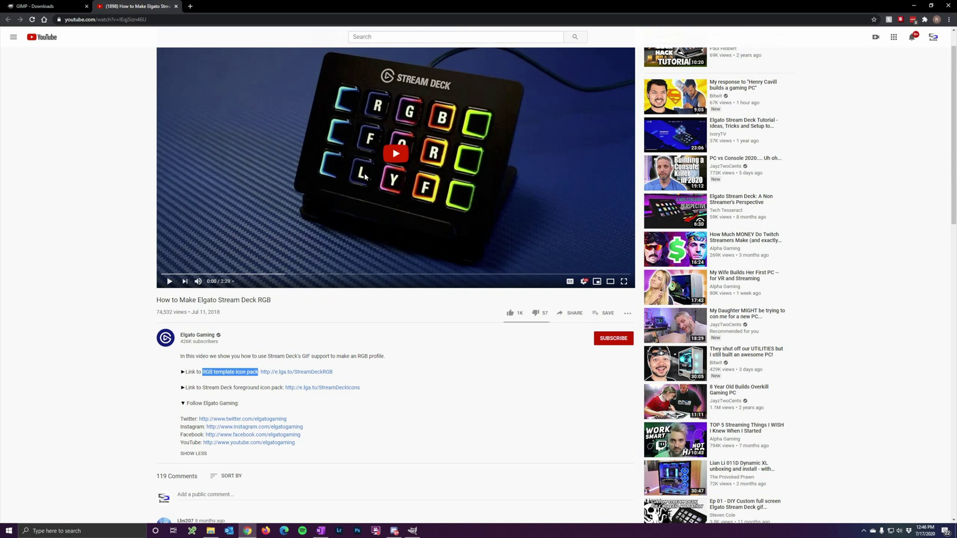
{"action": "left_click", "coordinate": [237, 387]}
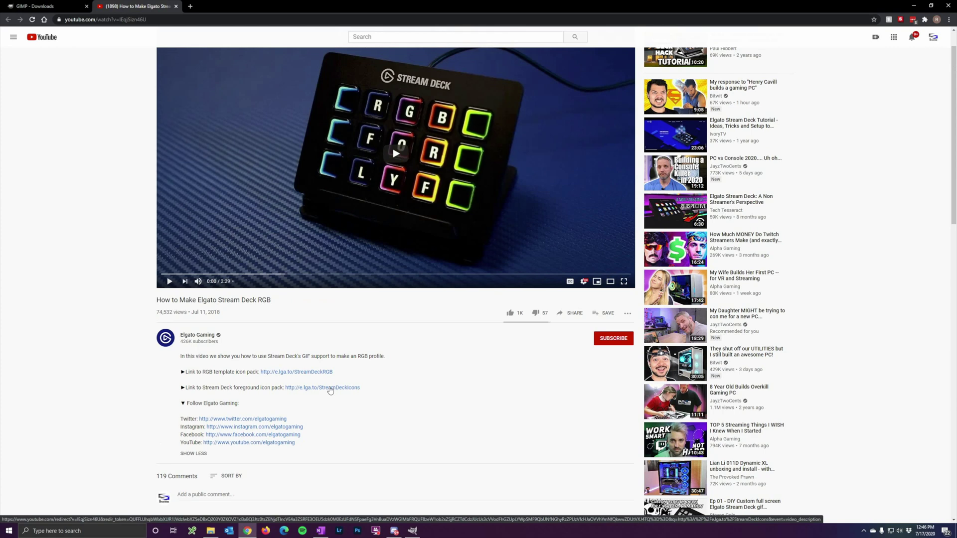
Step: Switch to OneNote, open the icons8 folder icons link, check the notes on icon size, and return to the browser
{"action": "left_click", "coordinate": [321, 531]}
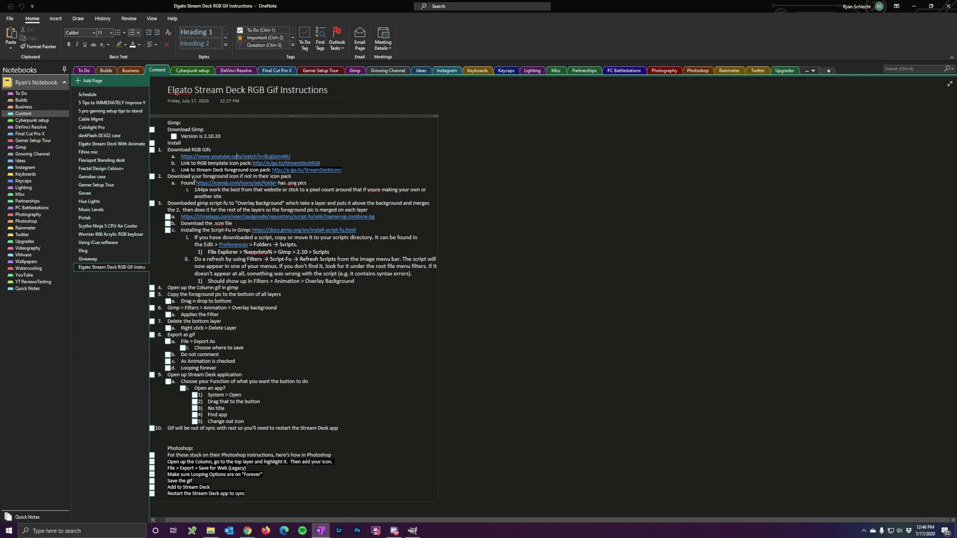
{"action": "left_click", "coordinate": [230, 188]}
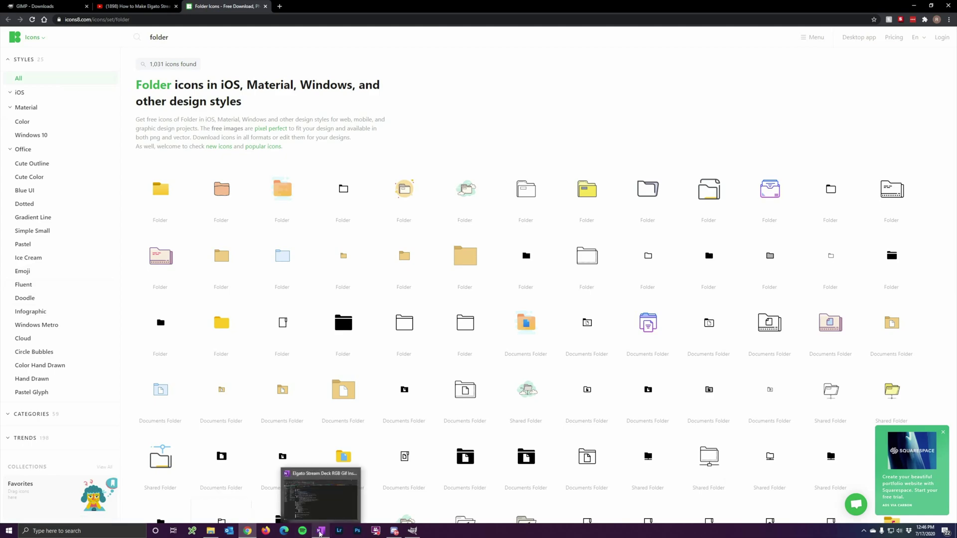
{"action": "left_click", "coordinate": [320, 532]}
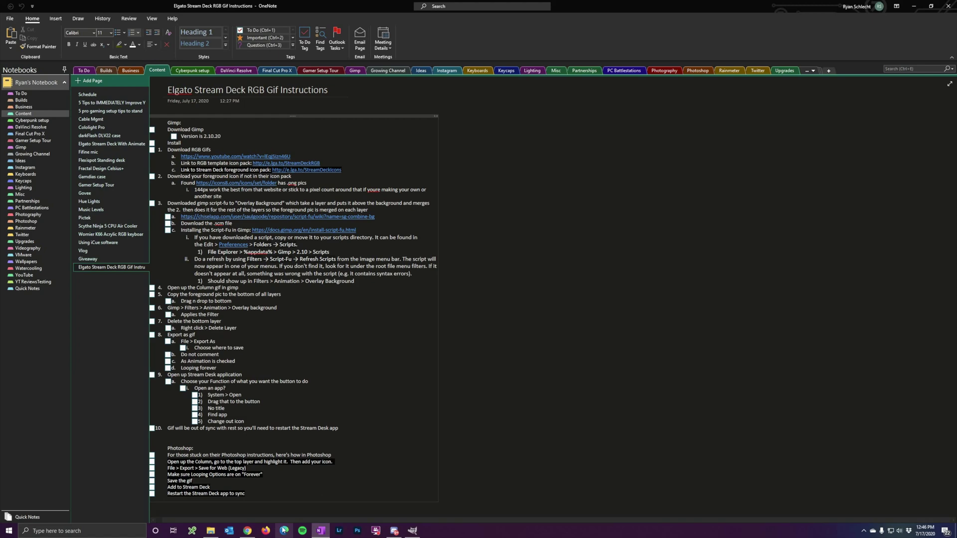
{"action": "left_click", "coordinate": [248, 532]}
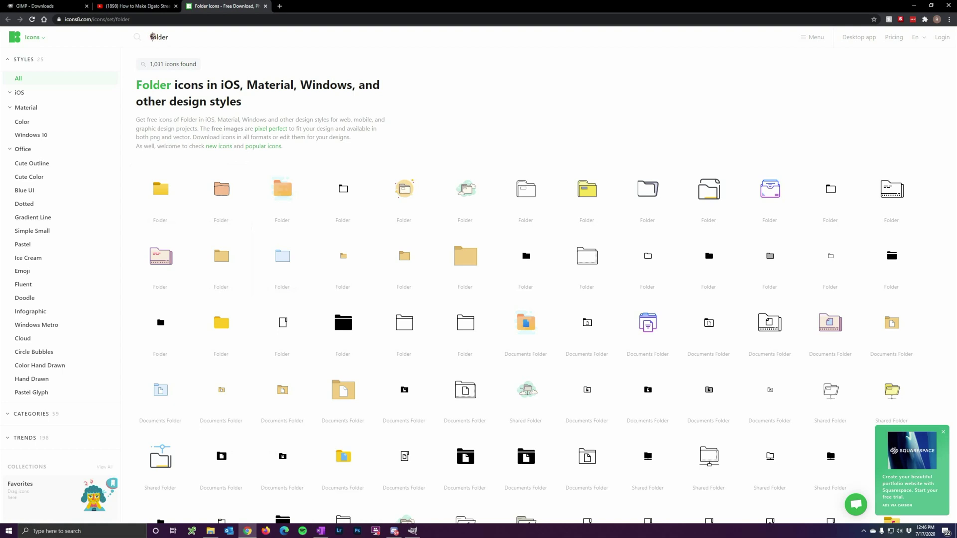
Step: Search icons8 for "photoshop" and select the Fluent-style Adobe Photoshop icon
{"action": "double_click", "coordinate": [149, 37]}
{"action": "type", "text": "photoshop"}
{"action": "key", "text": "Return"}
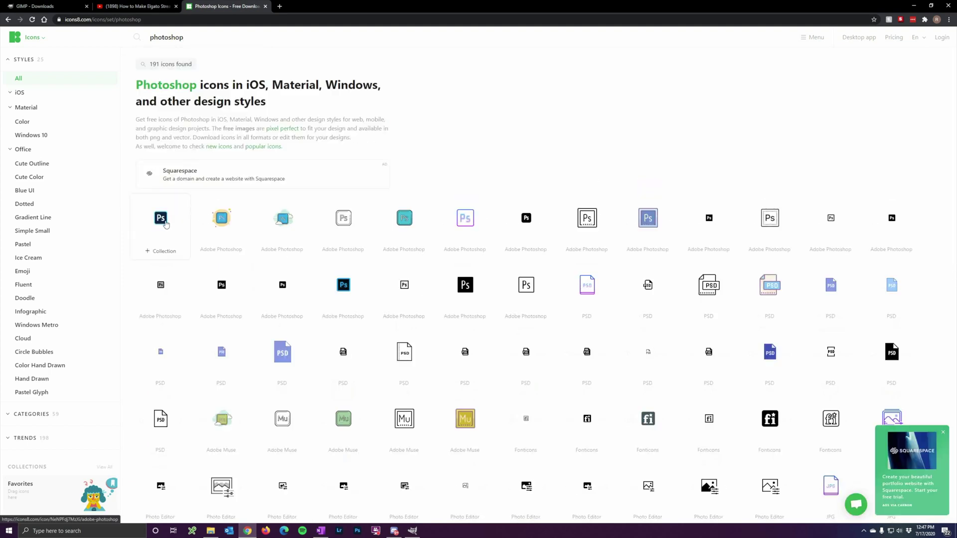
{"action": "left_click", "coordinate": [162, 219]}
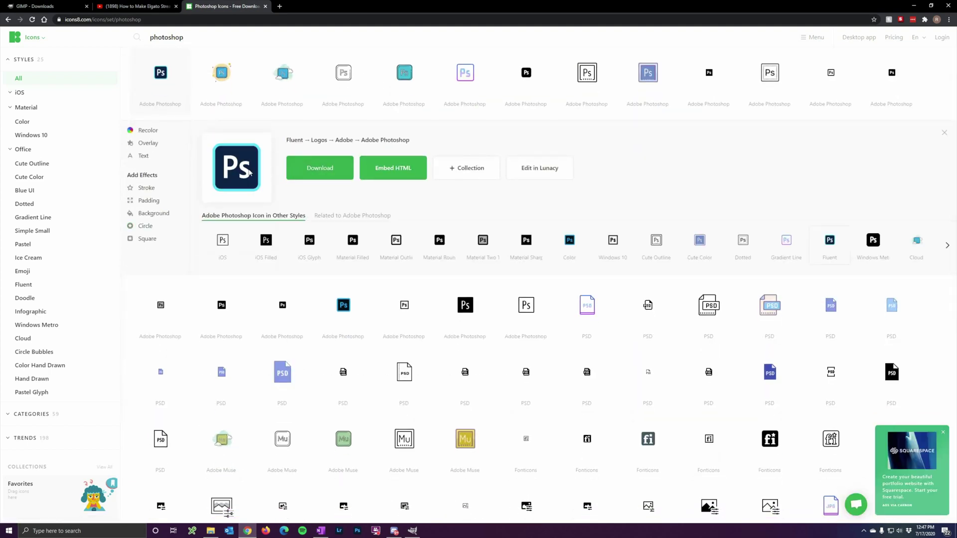
Step: Download the Adobe Photoshop icon as a 144px PNG, saving it as icons8-adobe-photoshop-144.png in Documents > Elgato
{"action": "left_click", "coordinate": [318, 169]}
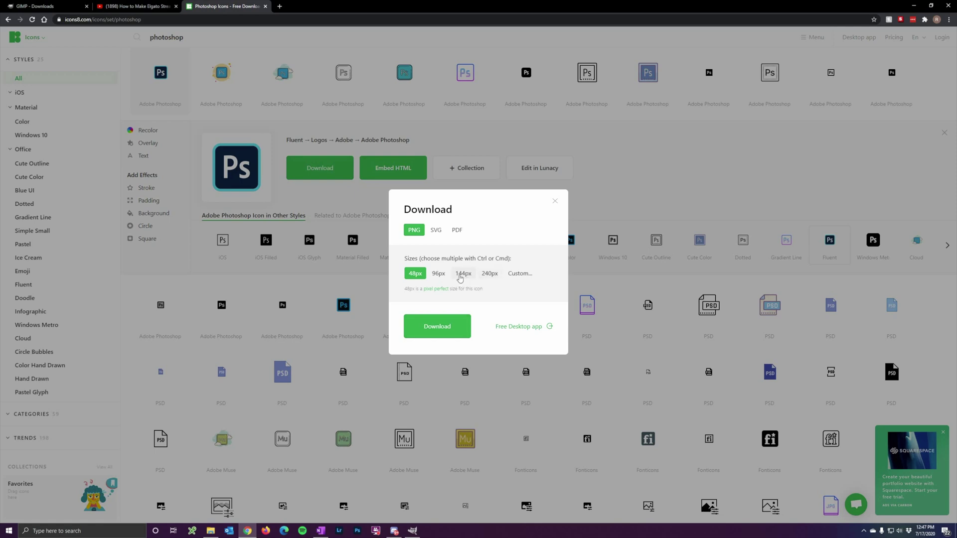
{"action": "left_click", "coordinate": [460, 278]}
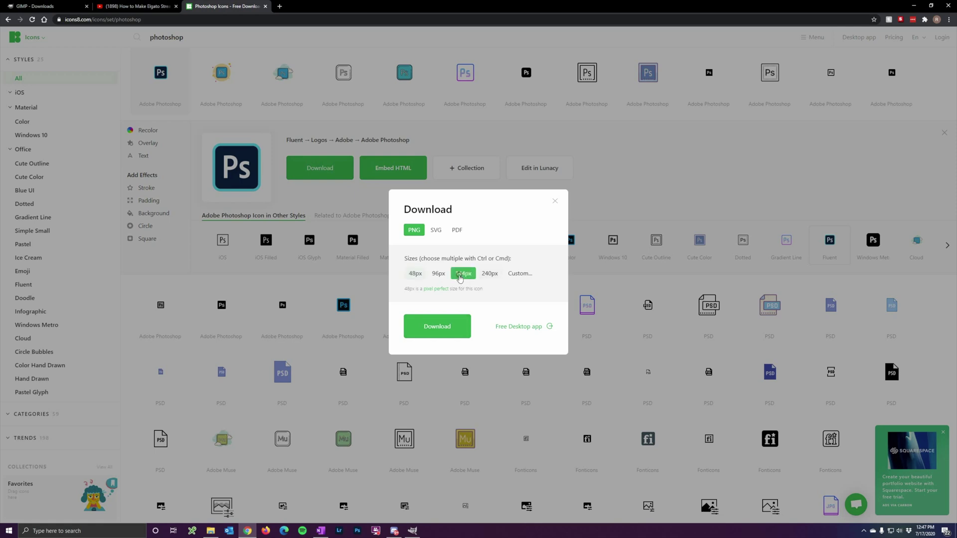
{"action": "left_click", "coordinate": [443, 328]}
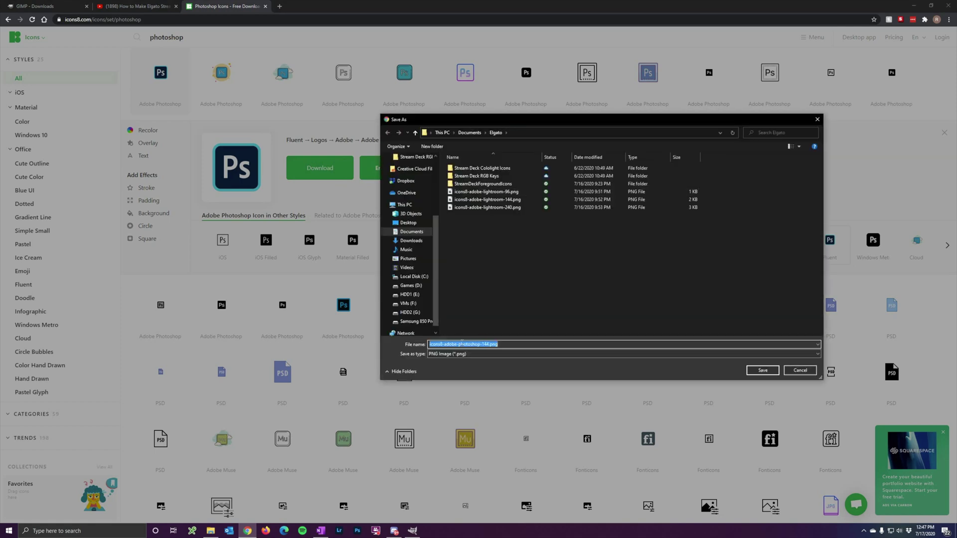
{"action": "left_click", "coordinate": [763, 370]}
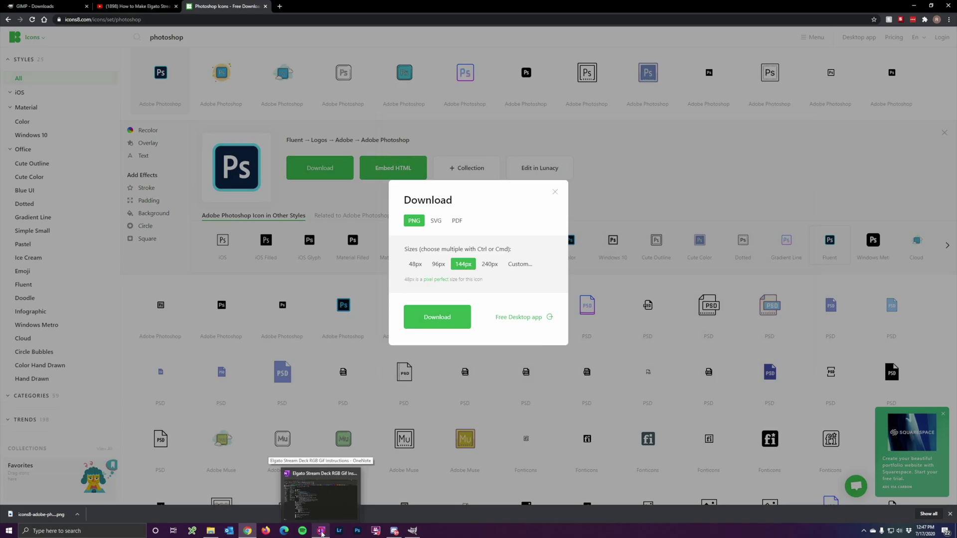
Step: Switch to OneNote, open the link for the Overlay Background script-fu, and view the source of sg-combine-bg.scm
{"action": "left_click", "coordinate": [321, 534]}
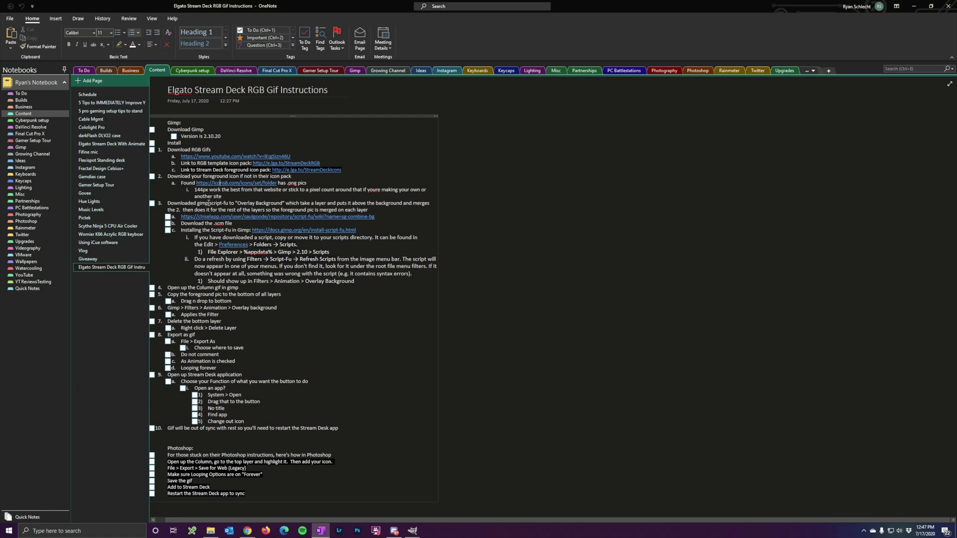
{"action": "left_click_drag", "start_coordinate": [198, 203], "coordinate": [229, 203]}
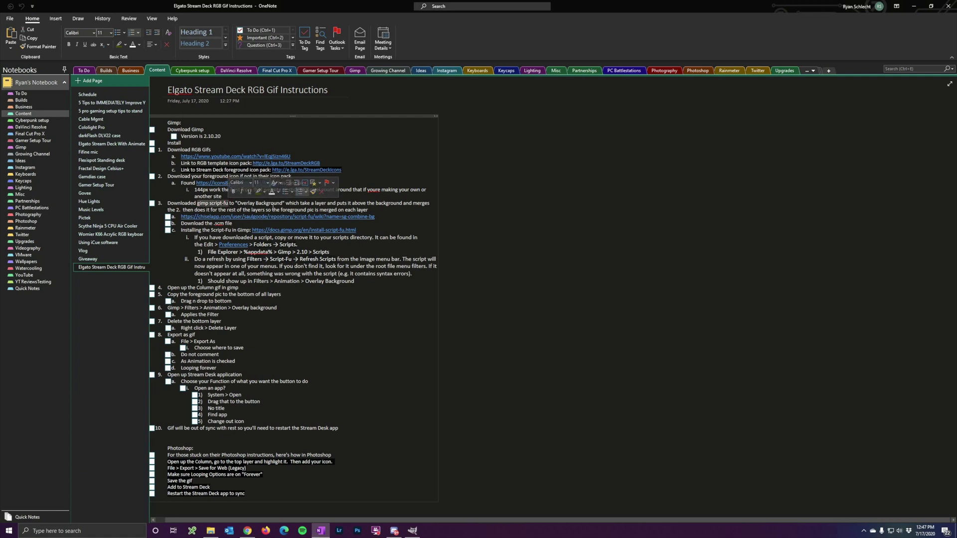
{"action": "left_click", "coordinate": [228, 223]}
{"action": "left_click", "coordinate": [232, 218]}
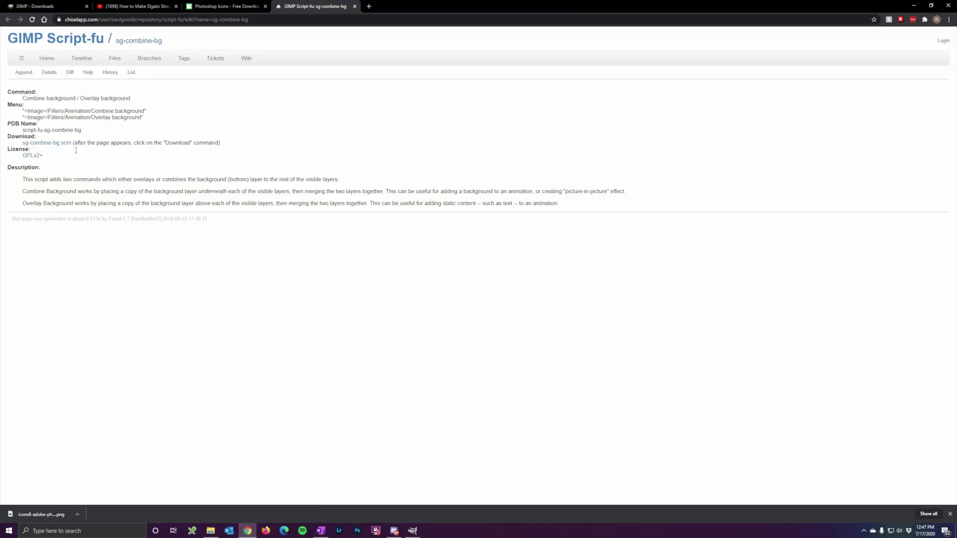
{"action": "left_click", "coordinate": [48, 143]}
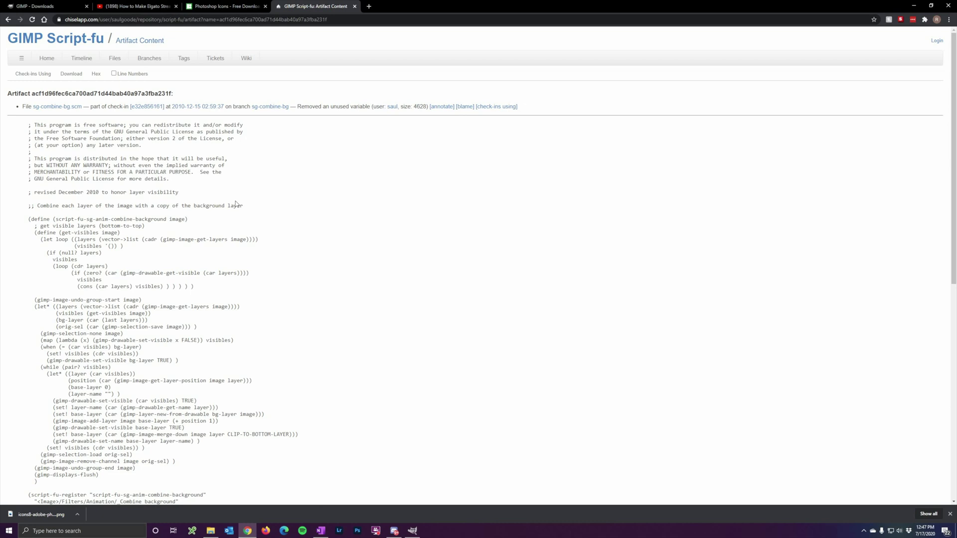
{"action": "scroll", "coordinate": [140, 259], "scroll_direction": "down", "scroll_amount": 4}
{"action": "scroll", "coordinate": [99, 200], "scroll_direction": "up", "scroll_amount": 4}
Step: Download the script file sg-combine-bg.scm and save it in the Downloads folder
{"action": "left_click", "coordinate": [78, 78]}
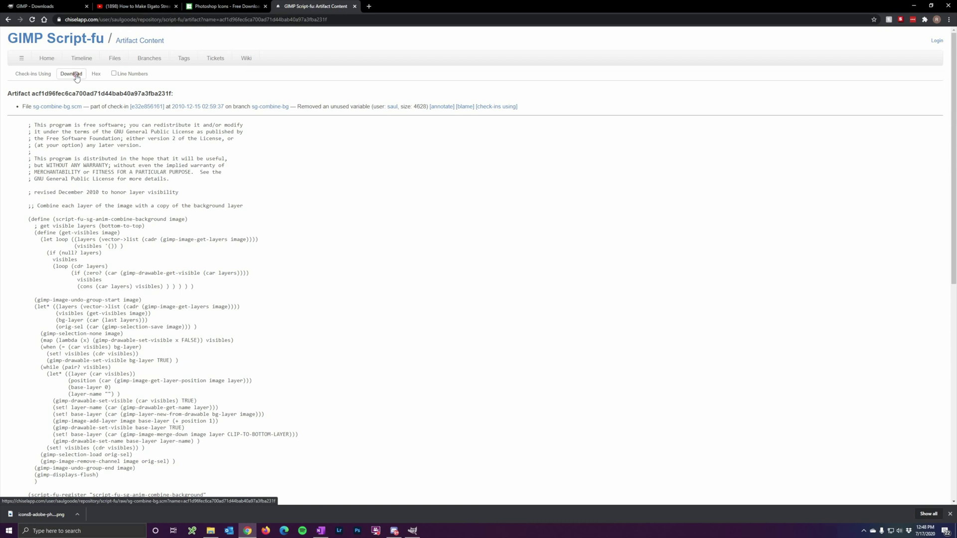
{"action": "left_click_drag", "start_coordinate": [491, 124], "coordinate": [342, 126]}
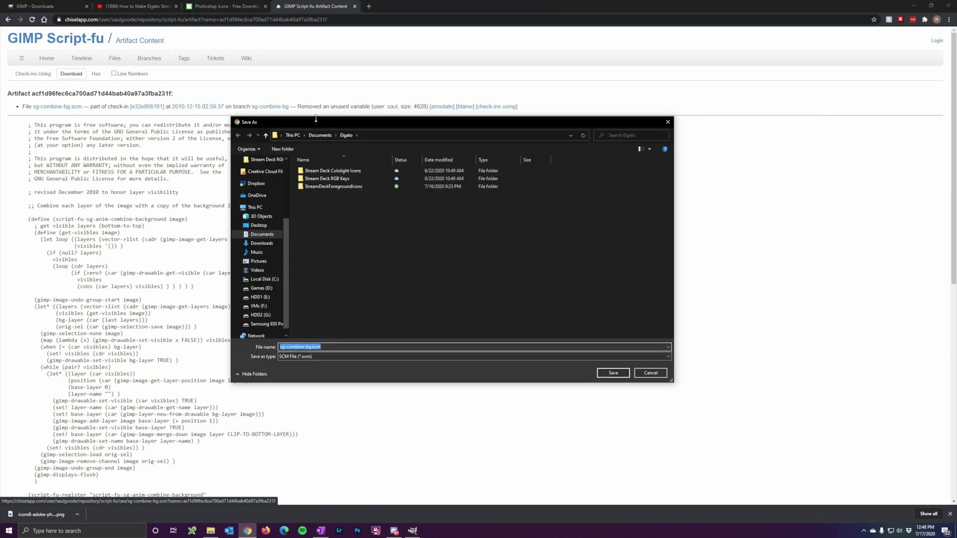
{"action": "left_click_drag", "start_coordinate": [288, 250], "coordinate": [290, 191]}
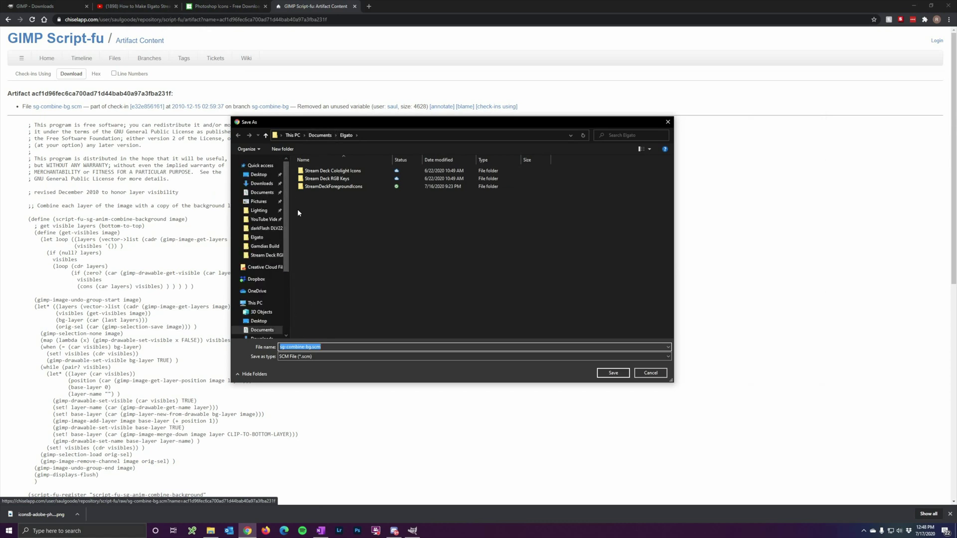
{"action": "left_click", "coordinate": [261, 184]}
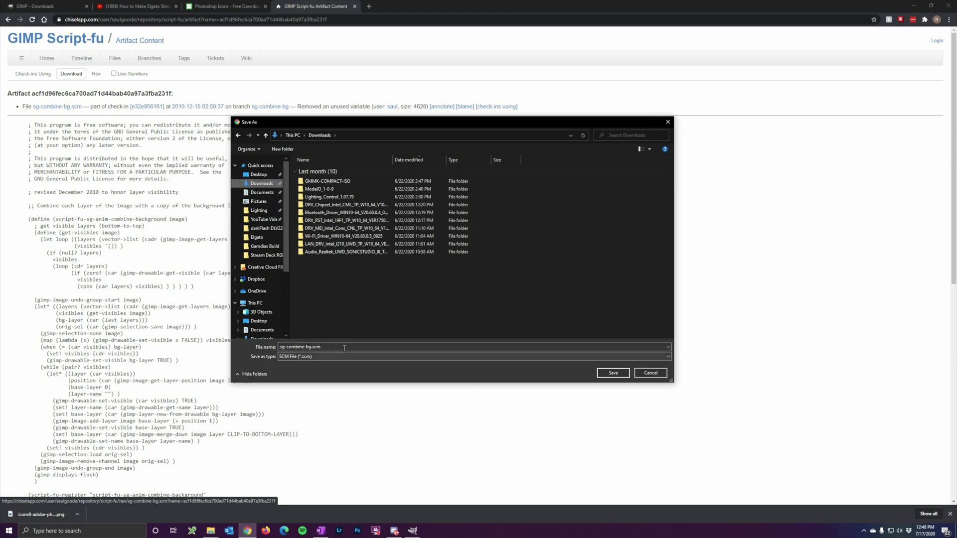
{"action": "left_click", "coordinate": [614, 374]}
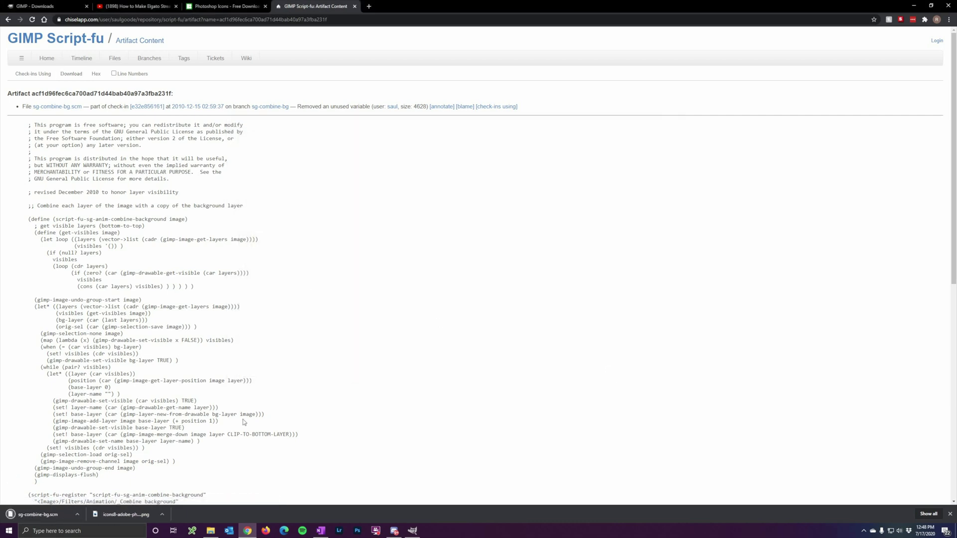
Step: Switch from the OneNote instructions to GIMP and find the user's AppData\Roaming\GIMP\2.10\scripts path among the Script-Fu folders in Preferences
{"action": "left_click", "coordinate": [321, 531]}
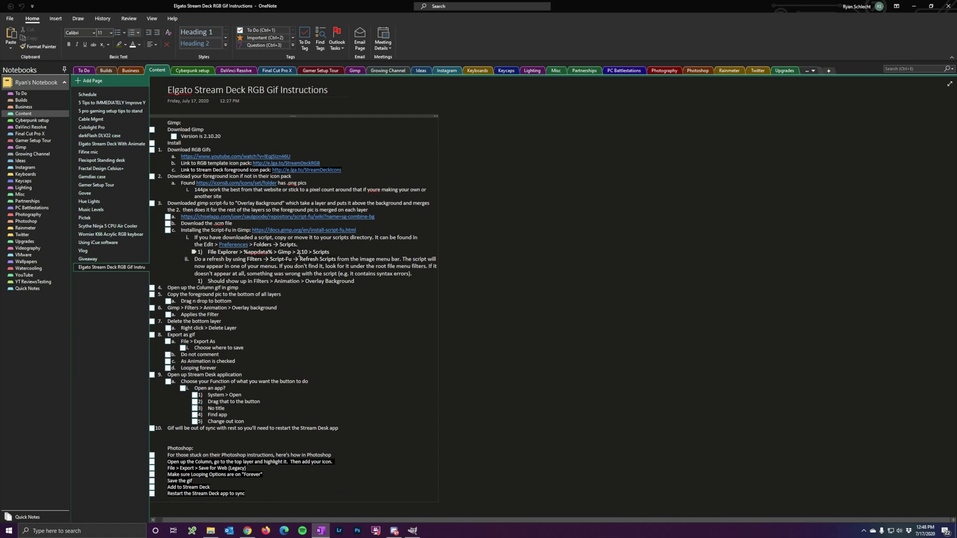
{"action": "left_click", "coordinate": [412, 530]}
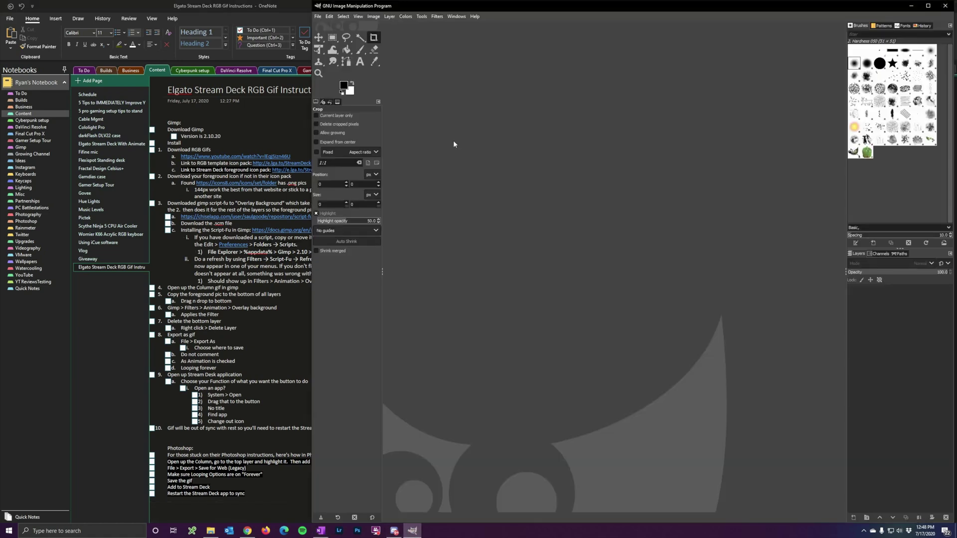
{"action": "left_click", "coordinate": [329, 16]}
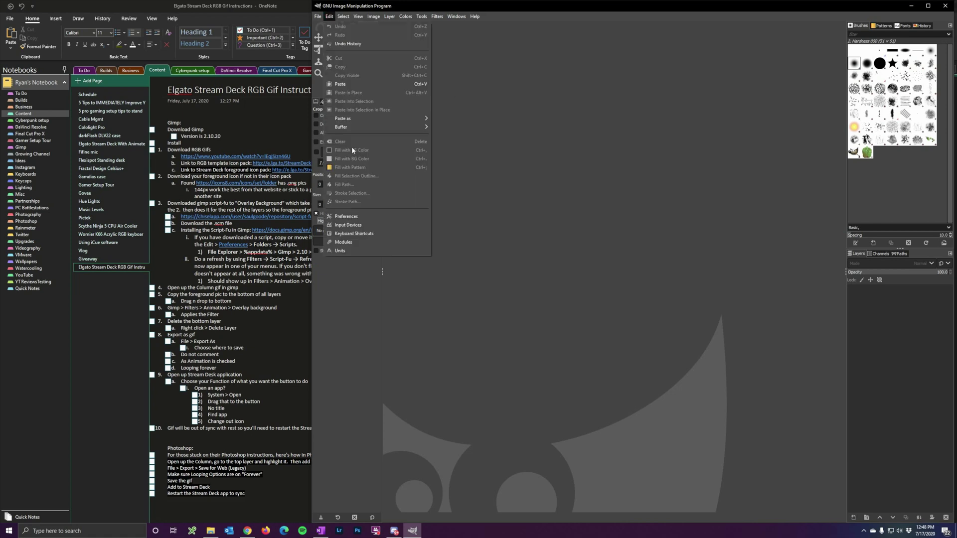
{"action": "left_click", "coordinate": [348, 220]}
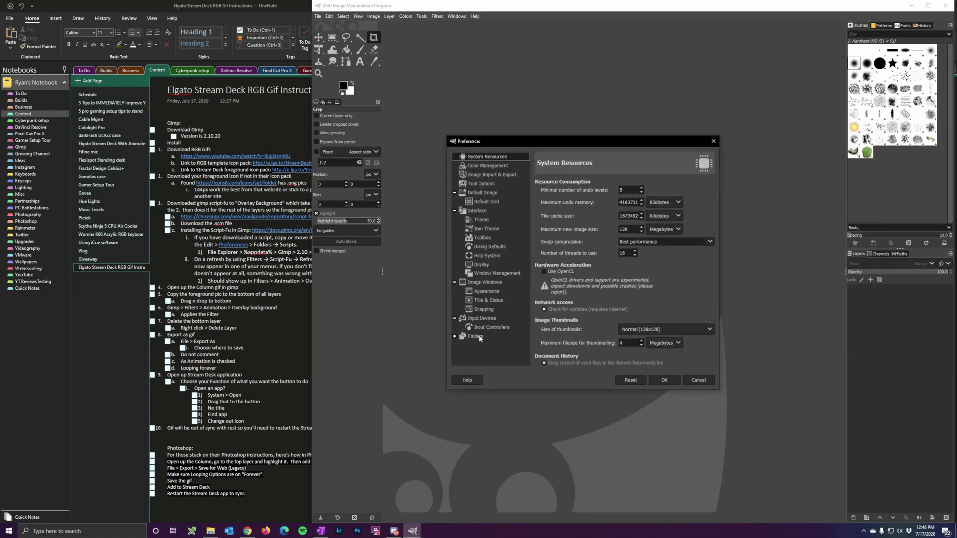
{"action": "left_click", "coordinate": [454, 337]}
{"action": "scroll", "coordinate": [497, 343], "scroll_direction": "down", "scroll_amount": 3}
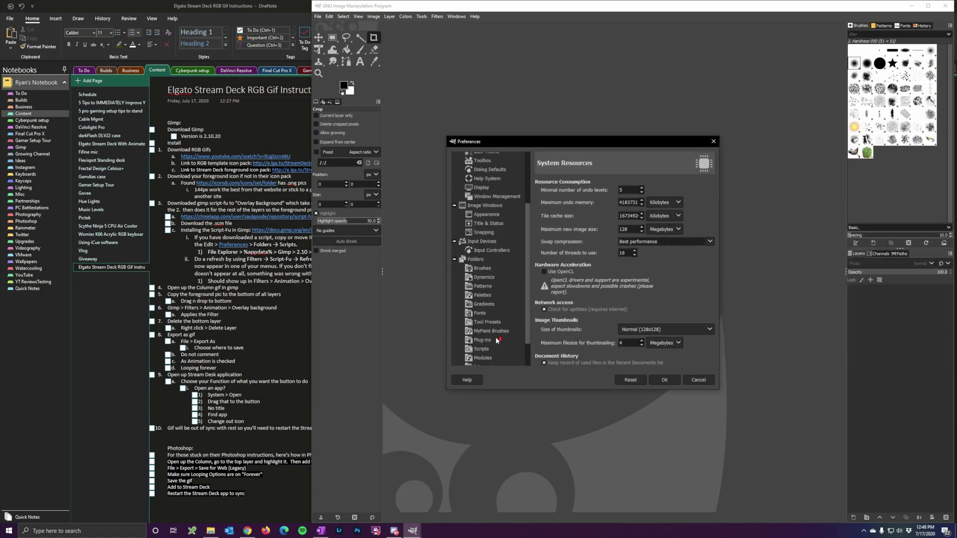
{"action": "left_click", "coordinate": [486, 349]}
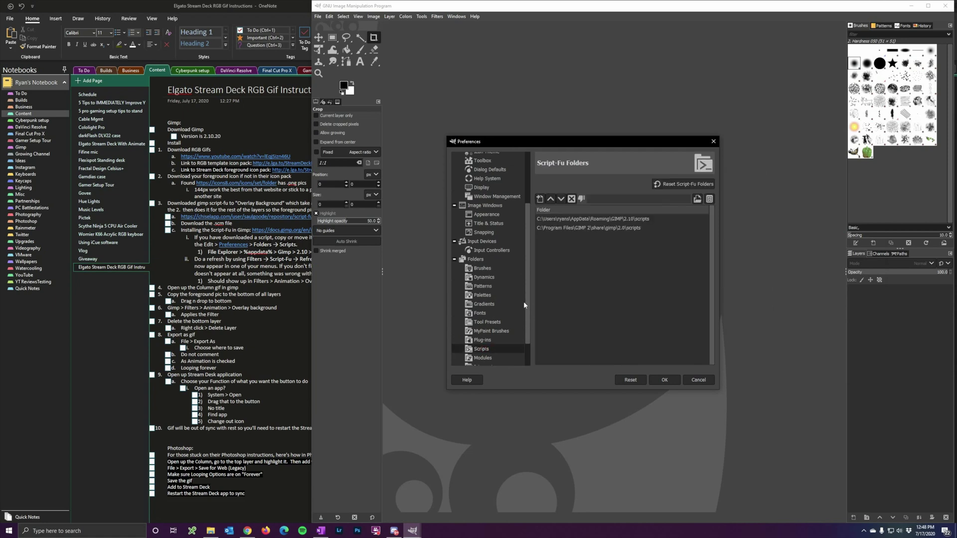
{"action": "left_click", "coordinate": [581, 220]}
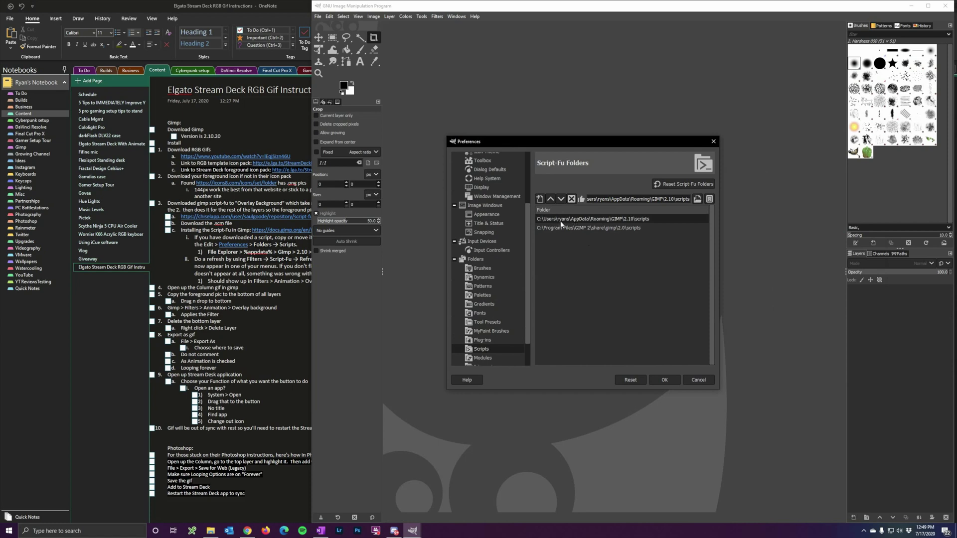
Step: Switch to File Explorer and go to the %appdata% folder
{"action": "left_click", "coordinate": [211, 530]}
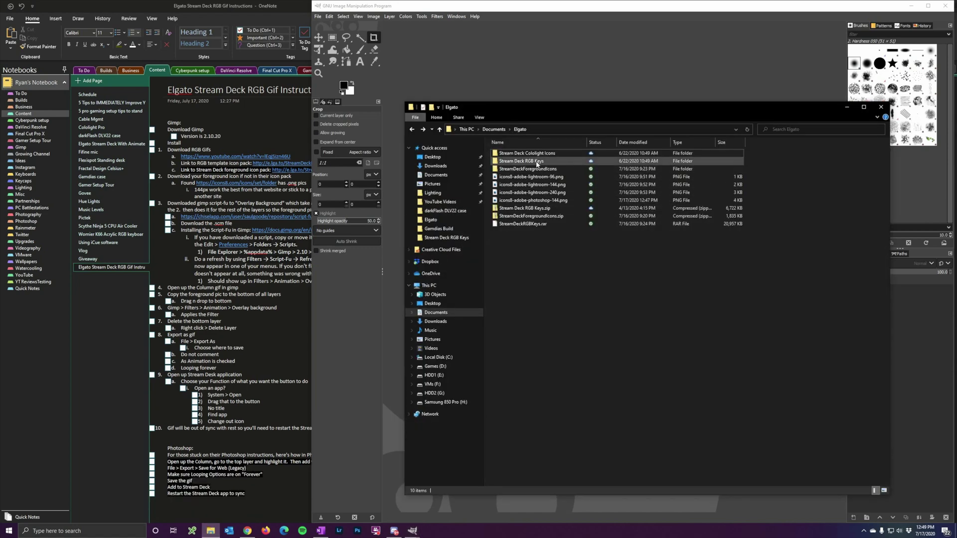
{"action": "left_click", "coordinate": [551, 130]}
{"action": "left_click_drag", "start_coordinate": [581, 102], "coordinate": [583, 239]}
{"action": "type", "text": "%apadata"}
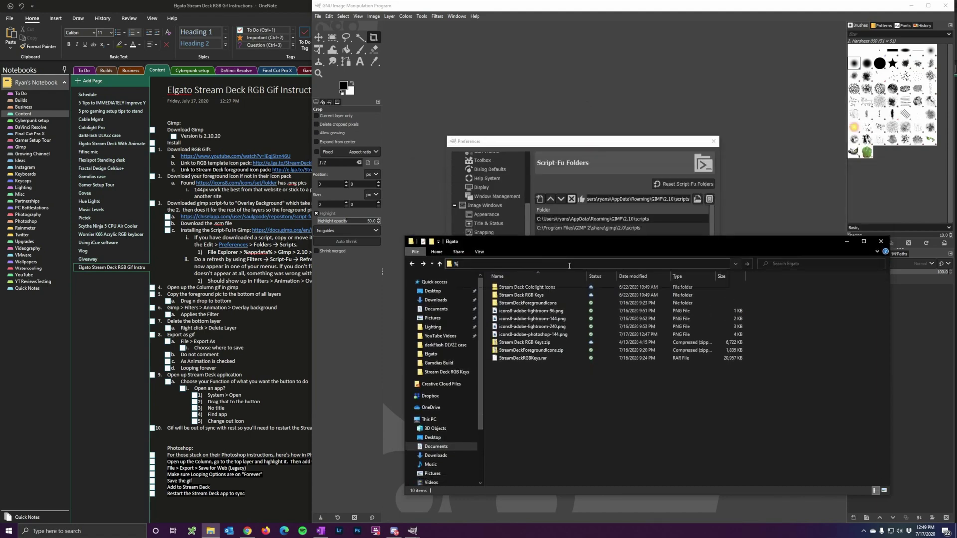
{"action": "key", "text": "BackSpace"}
{"action": "key", "text": "BackSpace"}
{"action": "key", "text": "BackSpace"}
{"action": "key", "text": "BackSpace"}
{"action": "key", "text": "BackSpace"}
{"action": "type", "text": "pdata"}
{"action": "key", "text": "Return"}
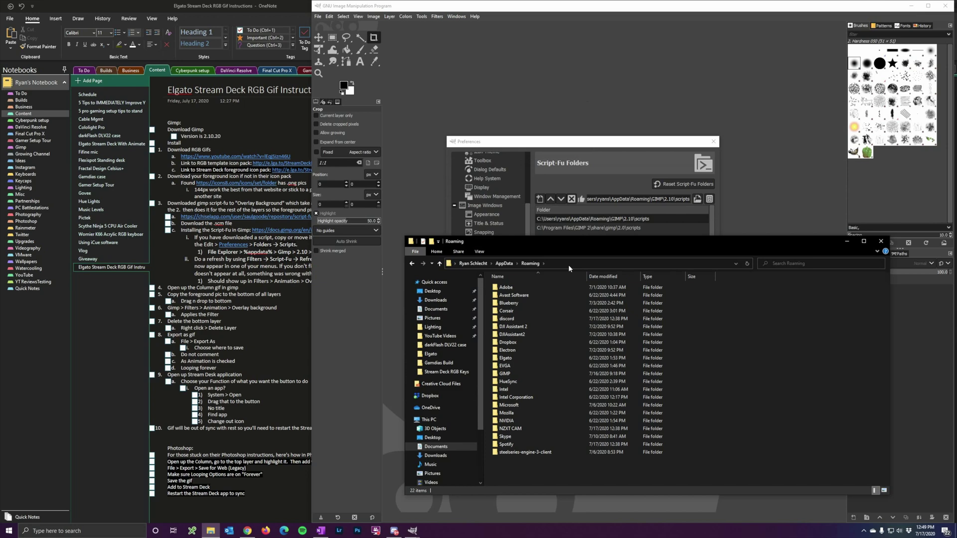
Step: Open the GIMP > 2.10 > scripts folder and check it for sg-combine-bg.scm
{"action": "key", "text": "g"}
{"action": "key", "text": "Return"}
{"action": "key", "text": "2"}
{"action": "key", "text": "Return"}
{"action": "key", "text": "s"}
{"action": "key", "text": "Return"}
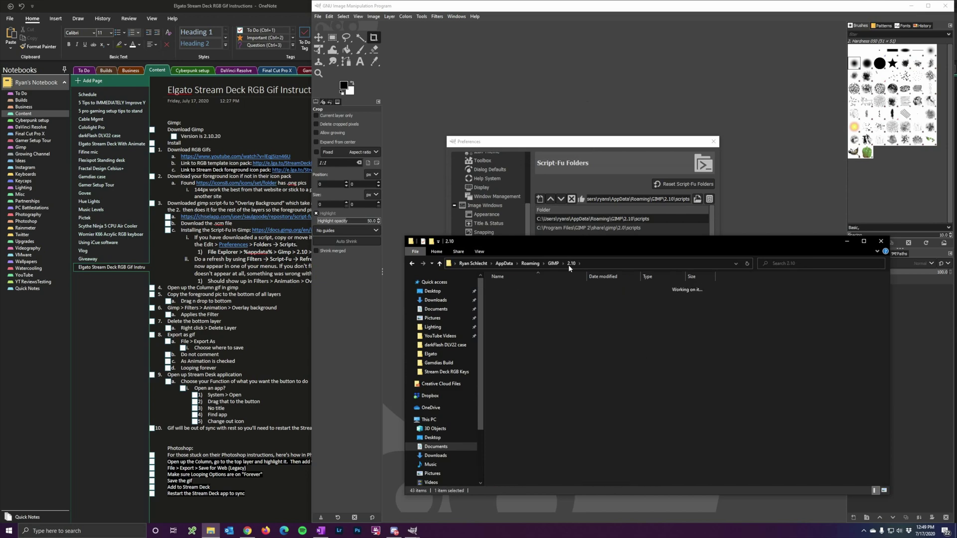
{"action": "key", "text": "s"}
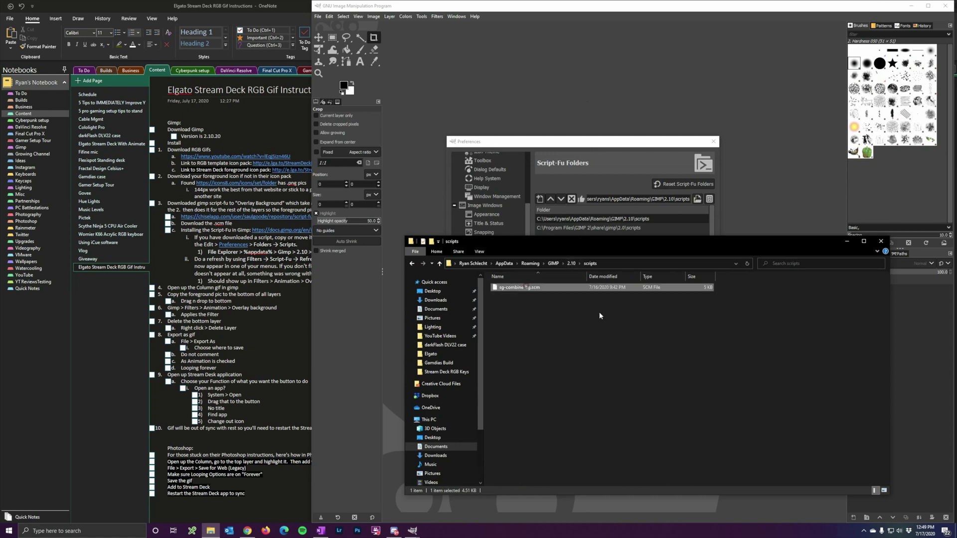
{"action": "left_click_drag", "start_coordinate": [592, 247], "coordinate": [511, 262]}
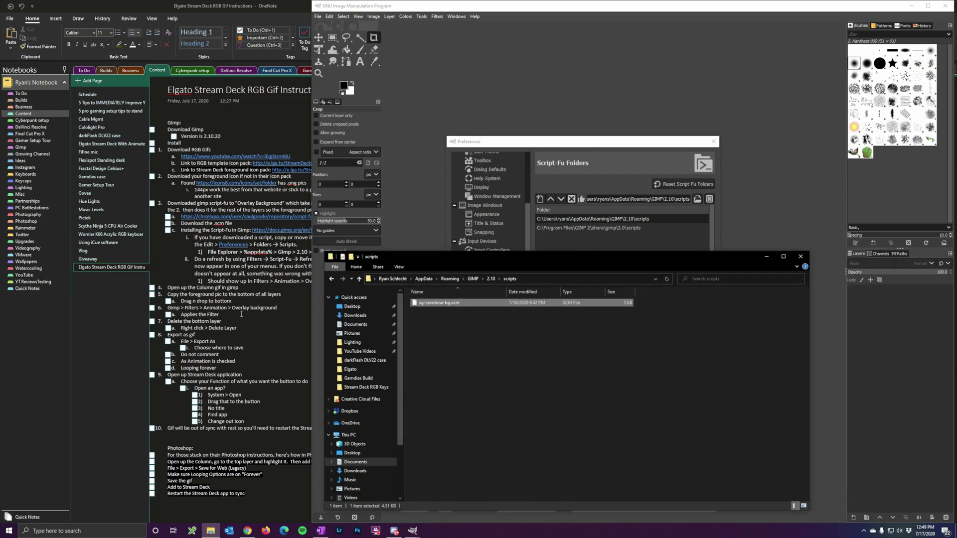
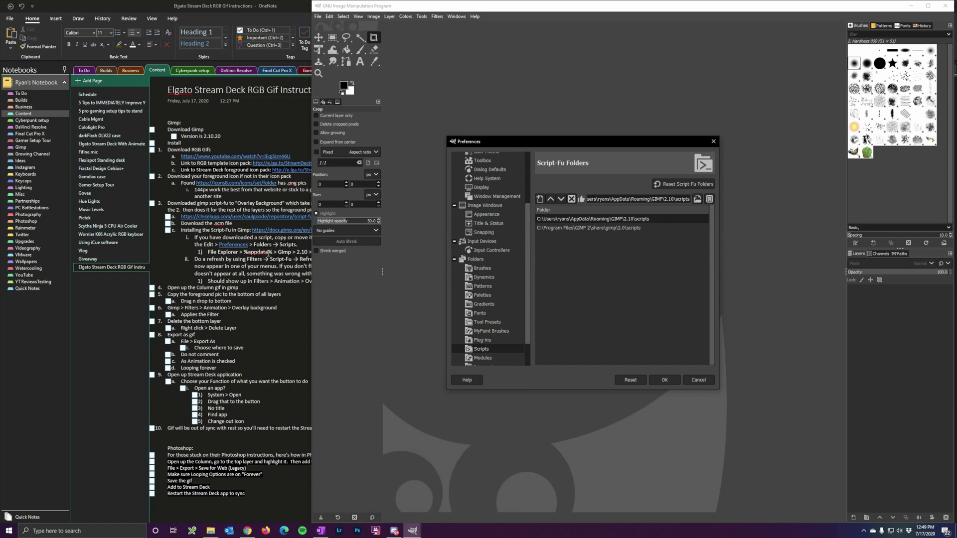
Step: Return to GIMP, dismiss Preferences without changes, and refresh the Script-Fu scripts
{"action": "key", "text": "super+Up"}
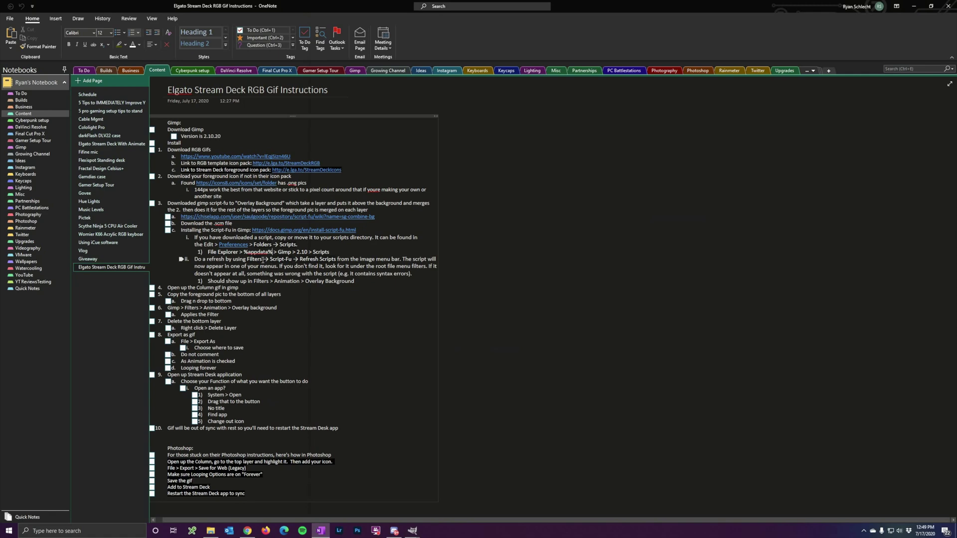
{"action": "mouse_move", "coordinate": [412, 529]}
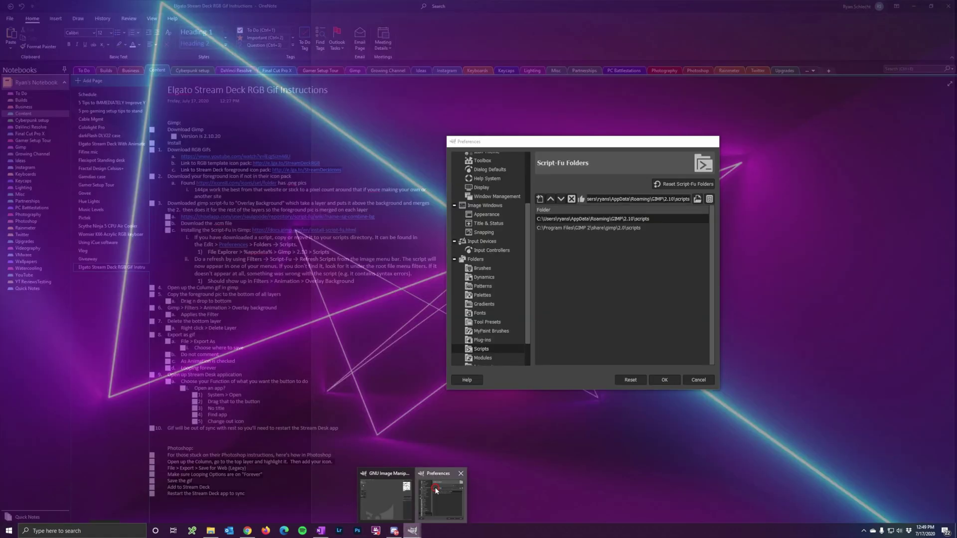
{"action": "left_click", "coordinate": [435, 490]}
{"action": "left_click", "coordinate": [701, 381]}
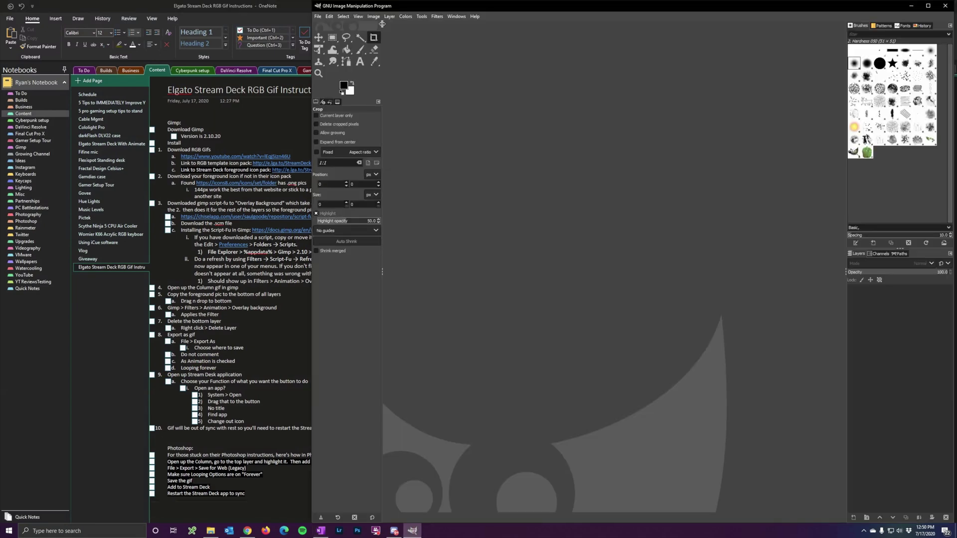
{"action": "left_click", "coordinate": [437, 17]}
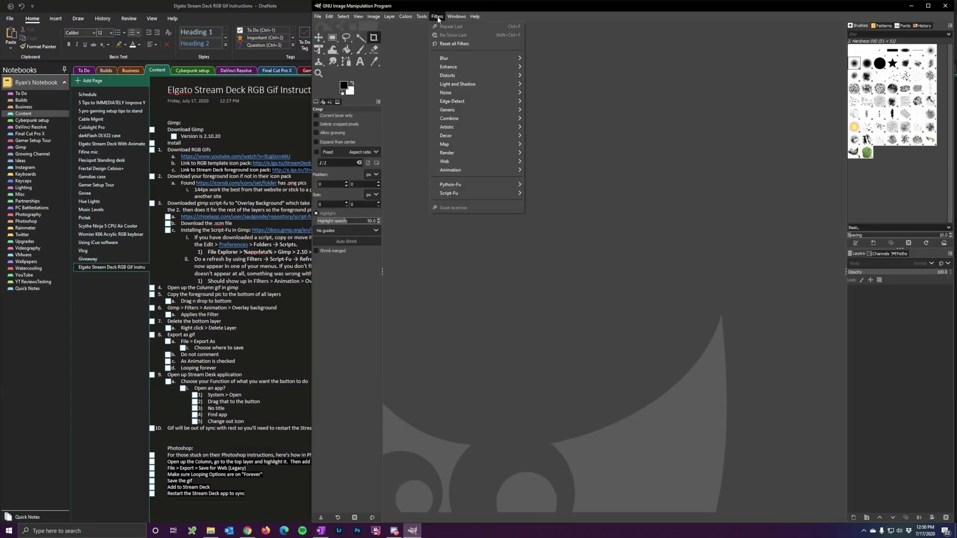
{"action": "mouse_move", "coordinate": [483, 194]}
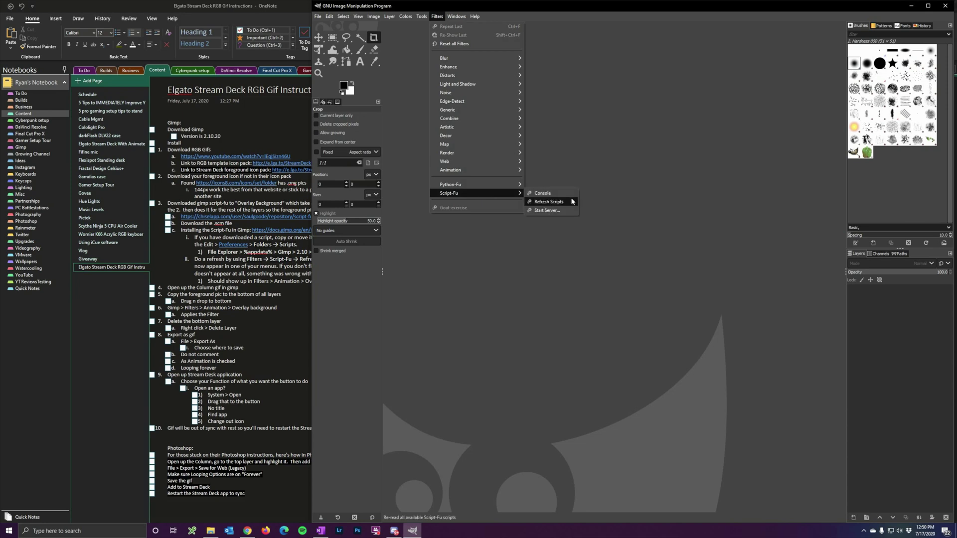
{"action": "left_click", "coordinate": [548, 202]}
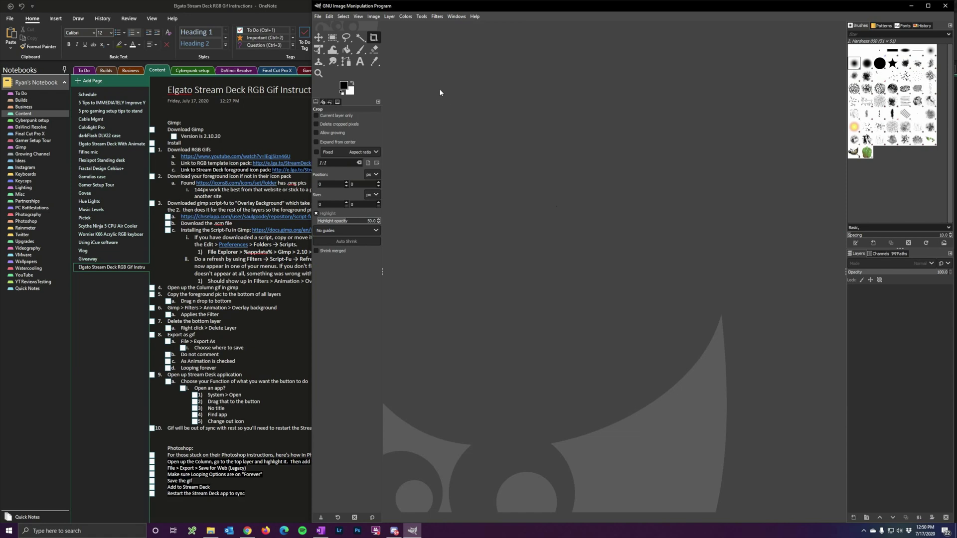
Step: Check the Animation filters for the Overlay background script
{"action": "left_click", "coordinate": [437, 19]}
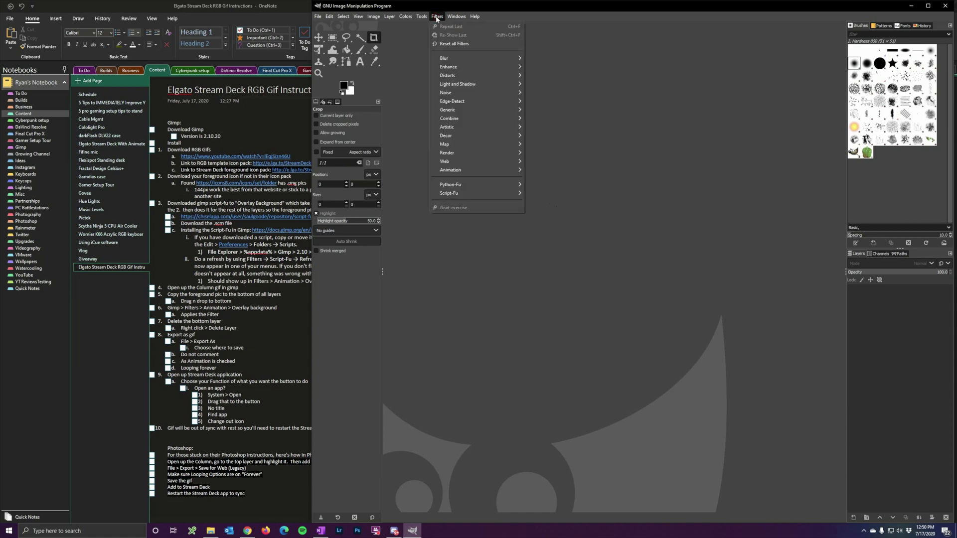
{"action": "mouse_move", "coordinate": [482, 174]}
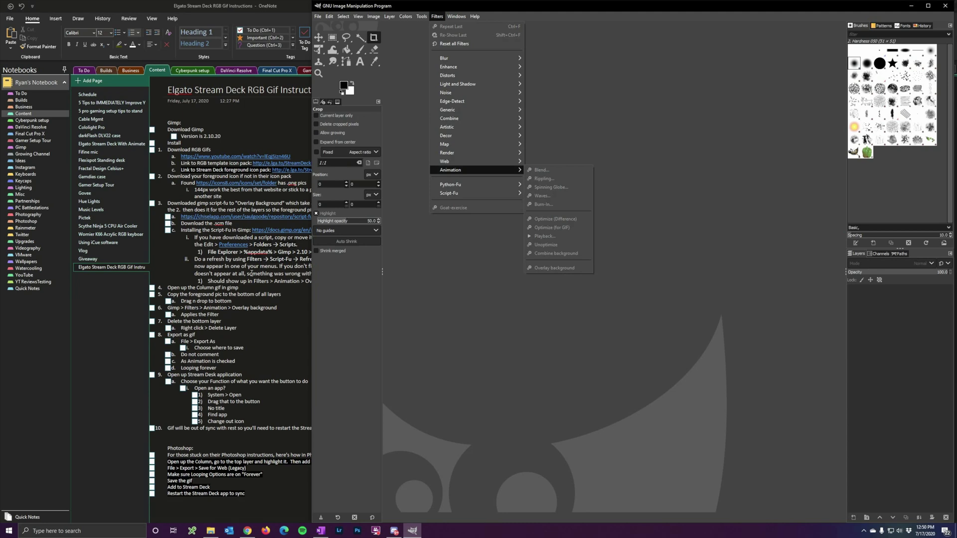
{"action": "left_click", "coordinate": [466, 270]}
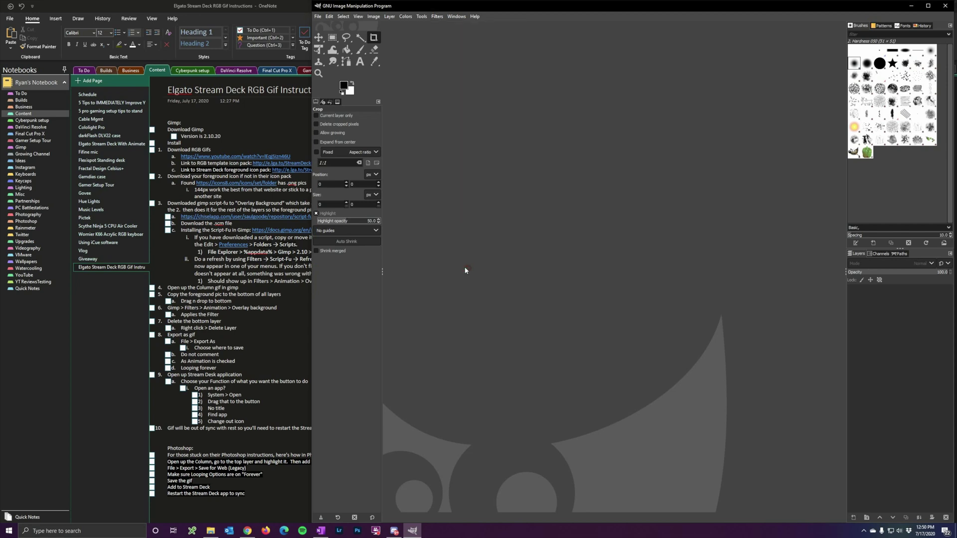
Step: Start opening an image and select Column 3.gif from the recently used files
{"action": "left_click", "coordinate": [317, 16]}
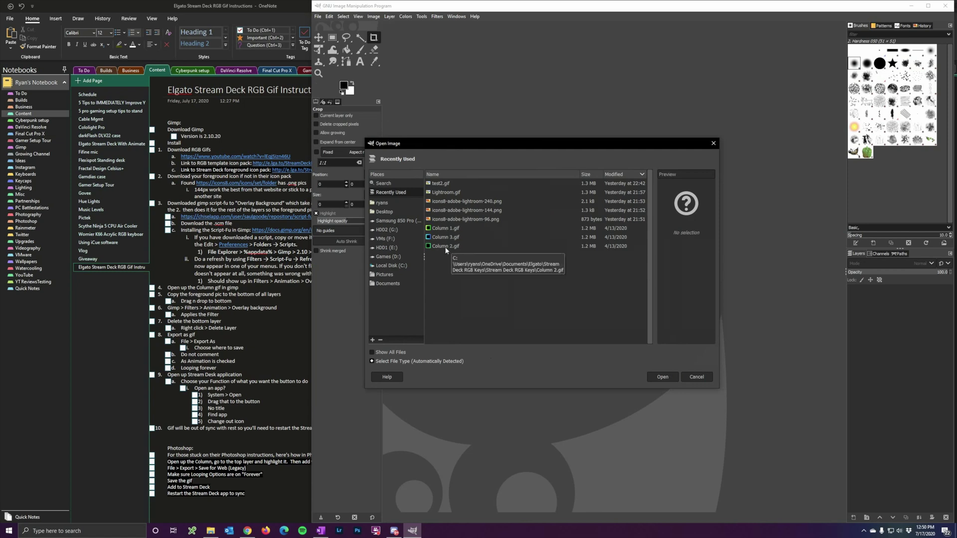
{"action": "left_click", "coordinate": [445, 237]}
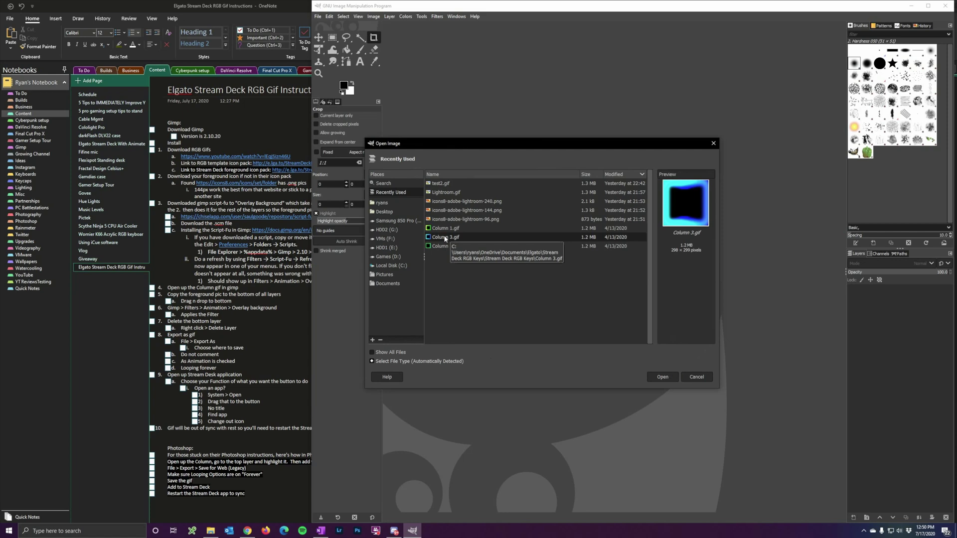
Step: In File Explorer, view RGB Key Placement.jpg from the inner Stream Deck RGB Keys folder under Documents > Elgato, and close it
{"action": "left_click", "coordinate": [210, 531]}
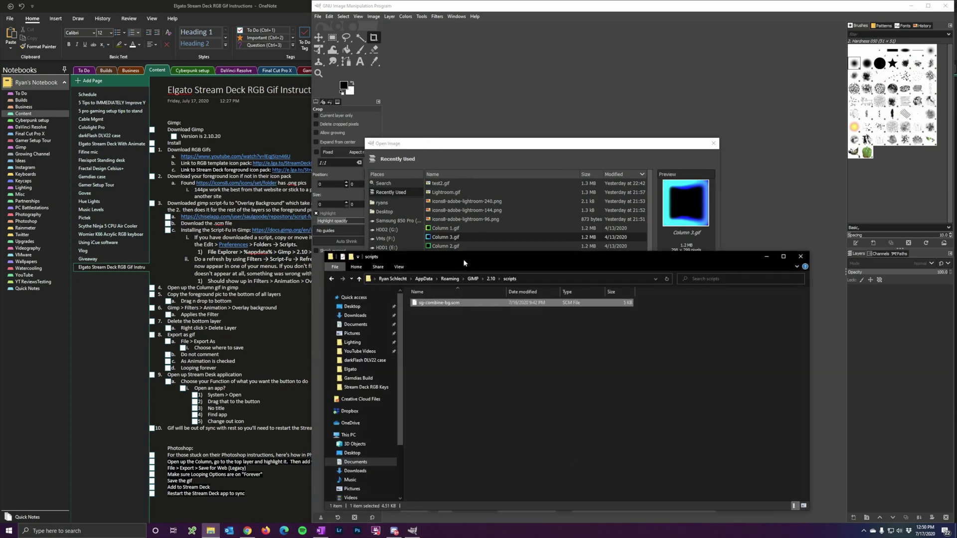
{"action": "left_click_drag", "start_coordinate": [463, 263], "coordinate": [384, 184]}
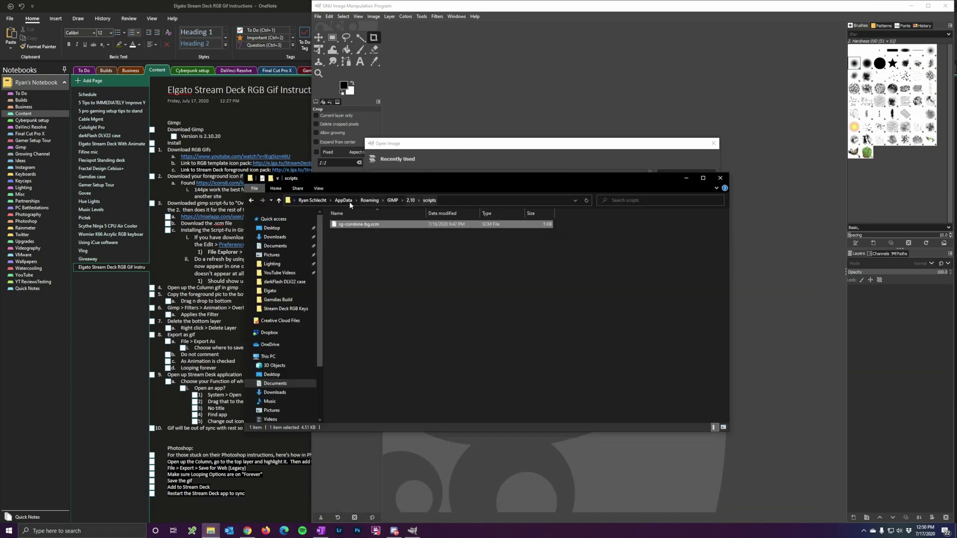
{"action": "left_click", "coordinate": [271, 201]}
{"action": "left_click", "coordinate": [263, 244]}
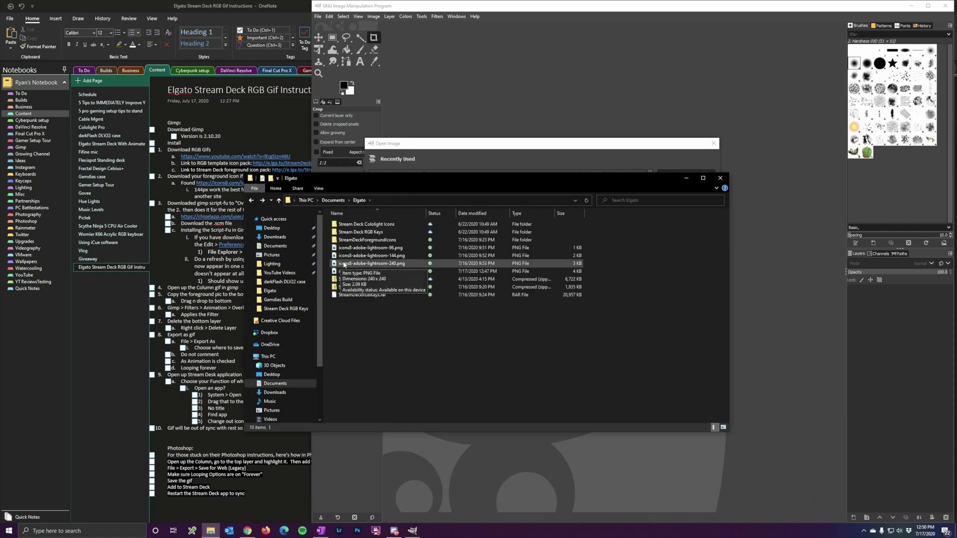
{"action": "double_click", "coordinate": [361, 233]}
{"action": "double_click", "coordinate": [360, 224]}
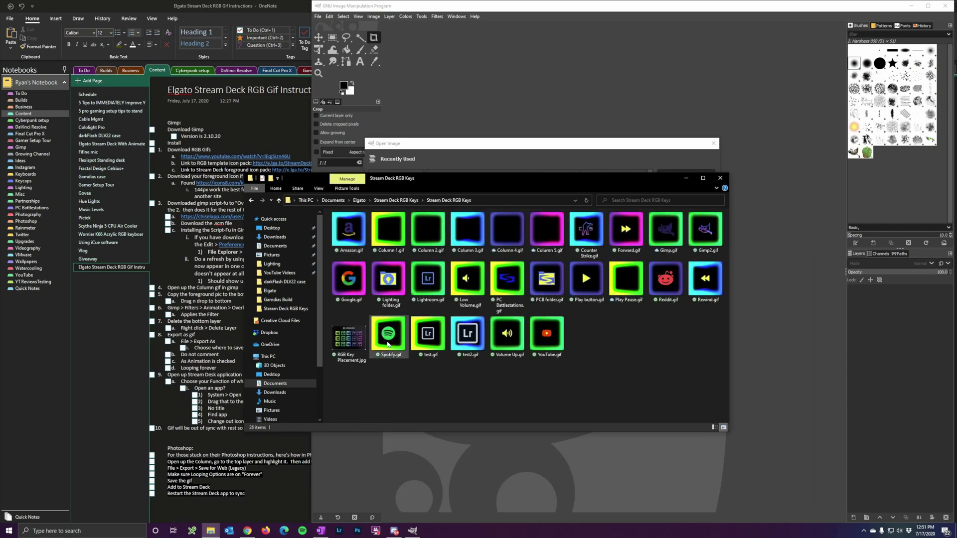
{"action": "double_click", "coordinate": [351, 339]}
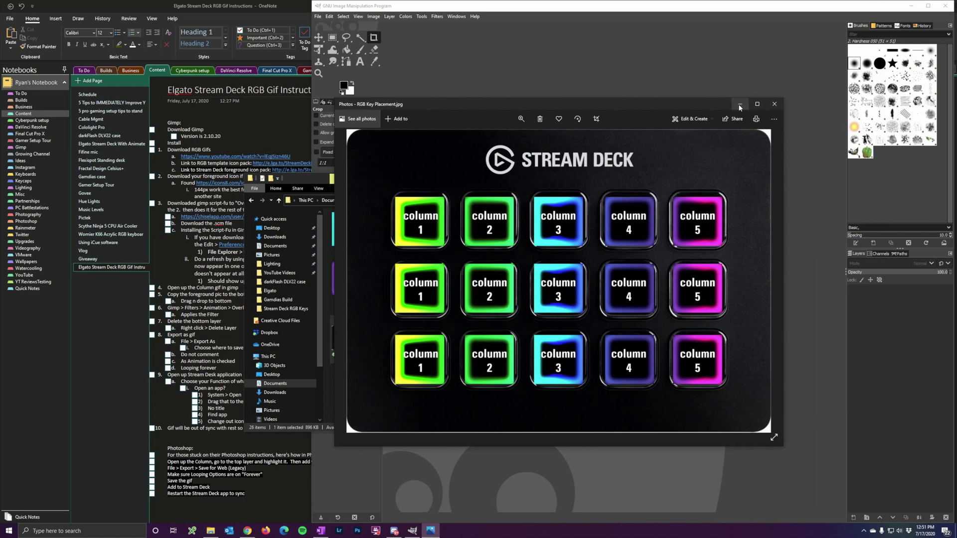
{"action": "left_click", "coordinate": [773, 103]}
Step: Return to GIMP and open the selected Column 3.gif with all its frames as layers
{"action": "key", "text": "ctrl+o"}
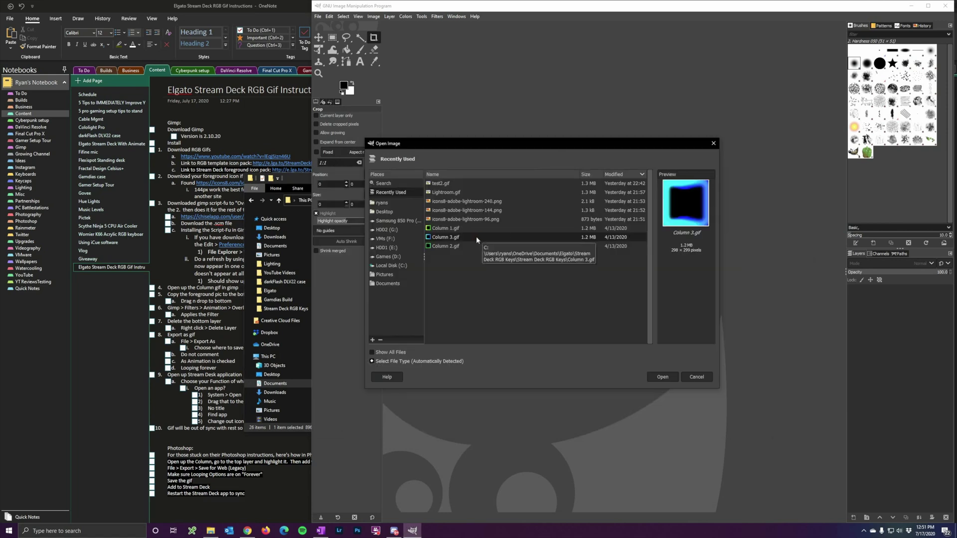
{"action": "left_click", "coordinate": [663, 377]}
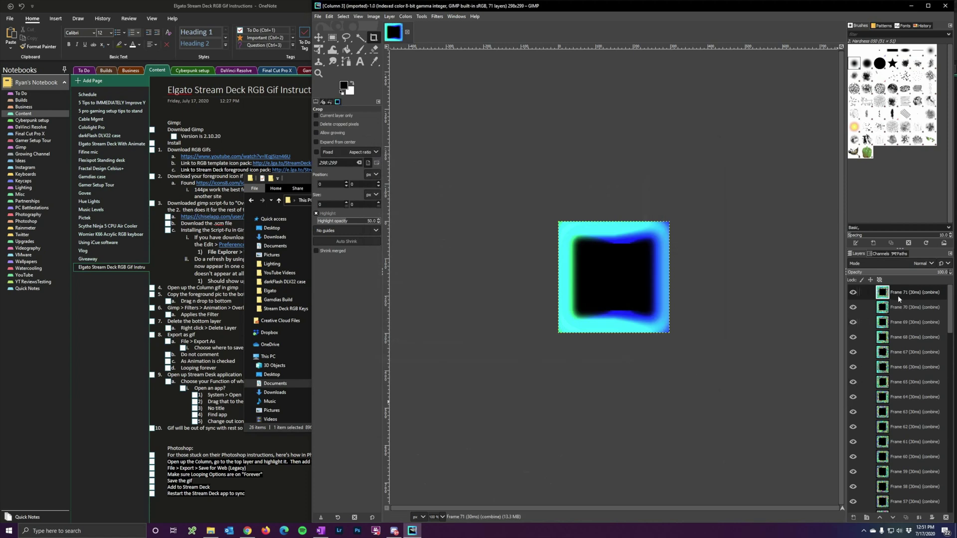
Step: Add icons8-adobe-photoshop-144.png from the Documents > Elgato folder as a layer beneath the Background frame of the Column 3 image
{"action": "left_click_drag", "start_coordinate": [950, 305], "coordinate": [951, 485]}
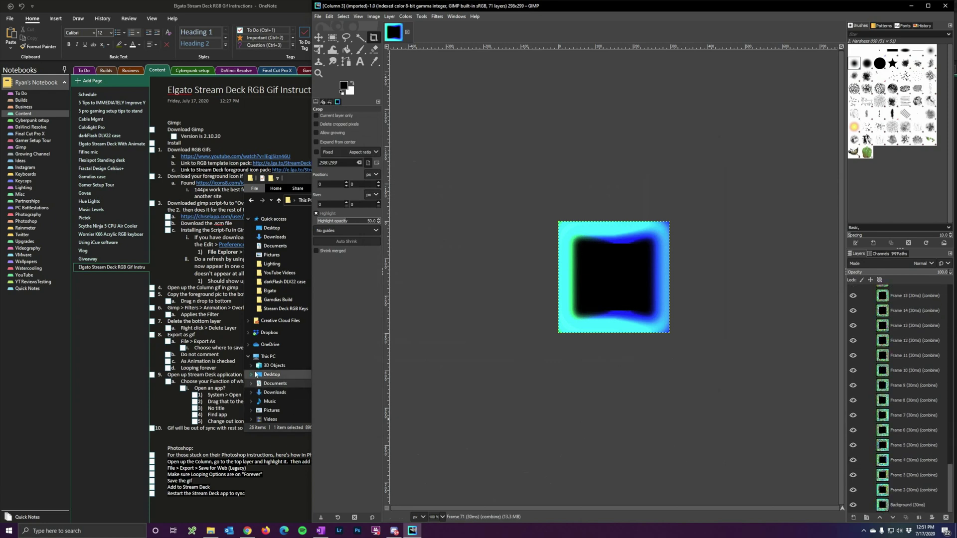
{"action": "left_click", "coordinate": [299, 183]}
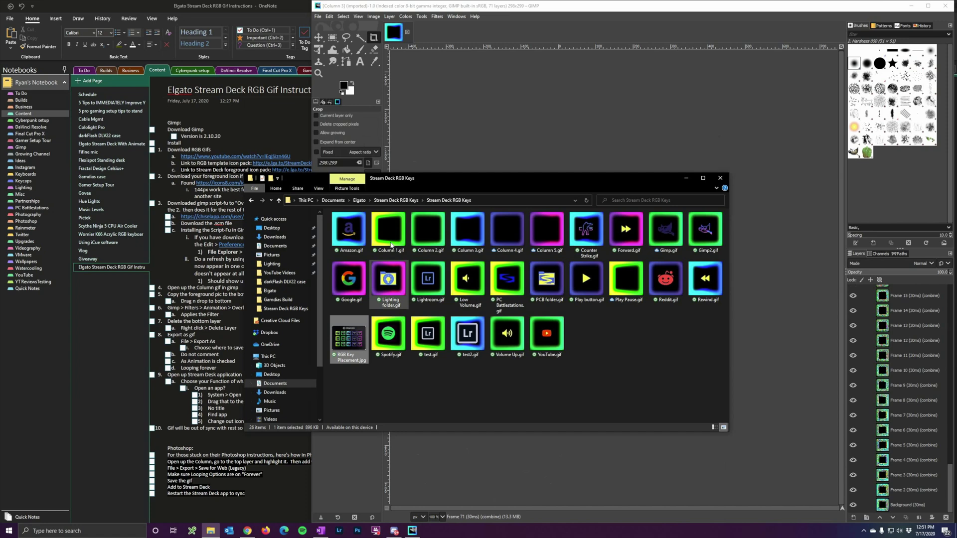
{"action": "left_click", "coordinate": [359, 200]}
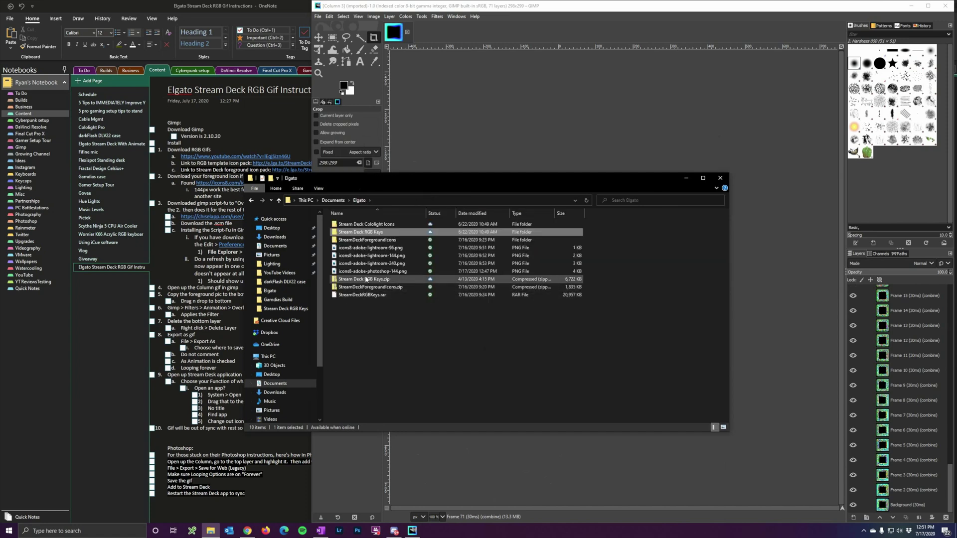
{"action": "left_click", "coordinate": [399, 271]}
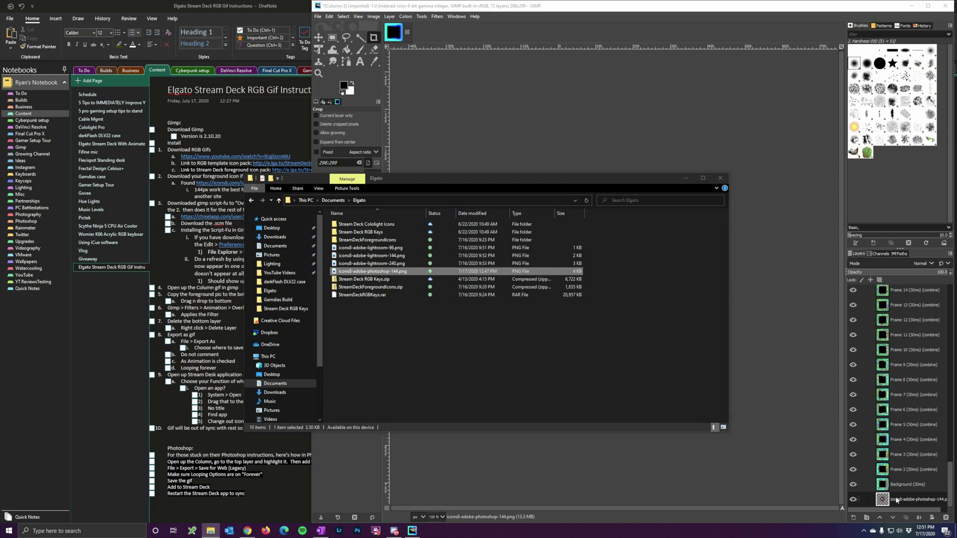
Step: Return to GIMP and apply the Overlay background animation filter to merge the Photoshop icon onto every frame
{"action": "left_click", "coordinate": [613, 19]}
{"action": "left_click", "coordinate": [438, 17]}
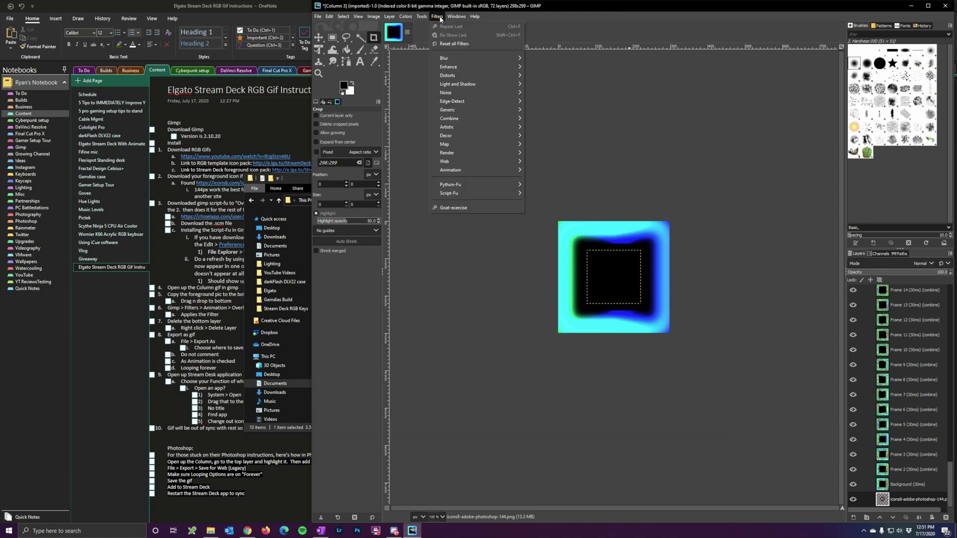
{"action": "mouse_move", "coordinate": [478, 171]}
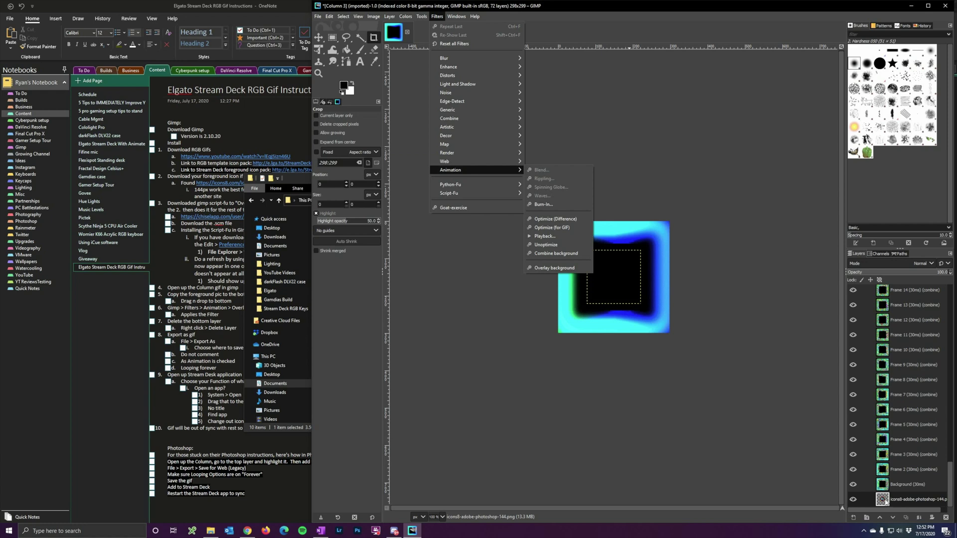
{"action": "left_click", "coordinate": [550, 268]}
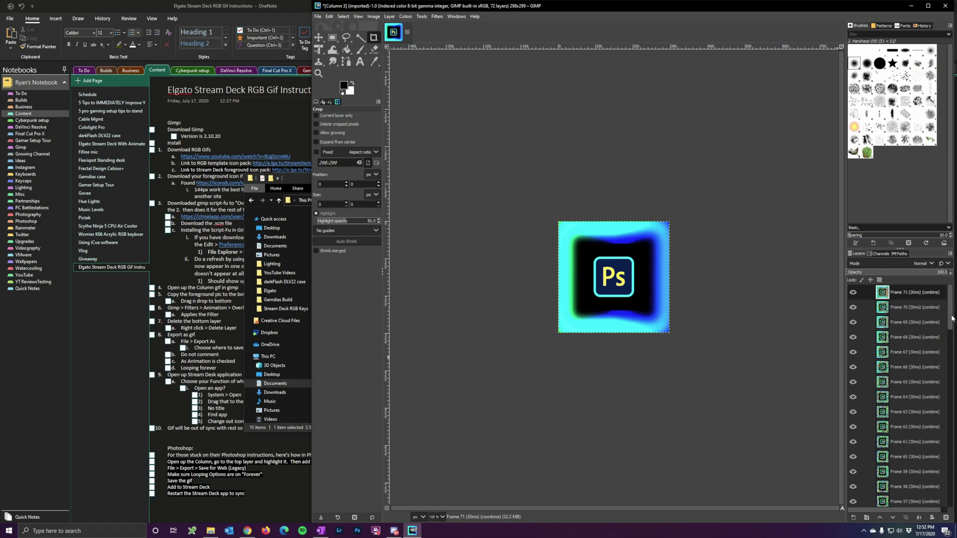
Step: Delete the separate icons8-adobe-photoshop-144.png layer at the bottom of the layer stack
{"action": "scroll", "coordinate": [952, 318], "scroll_direction": "down", "scroll_amount": 15}
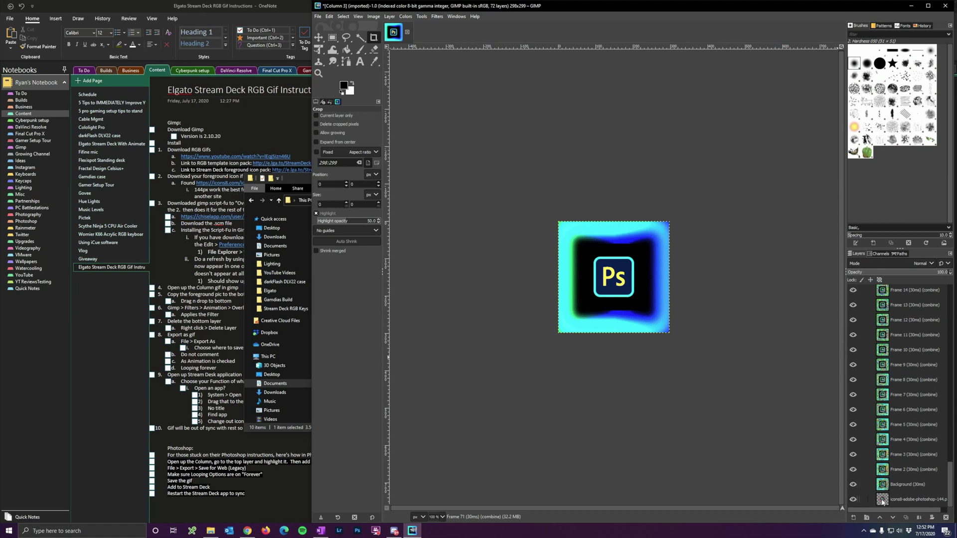
{"action": "left_click", "coordinate": [900, 501]}
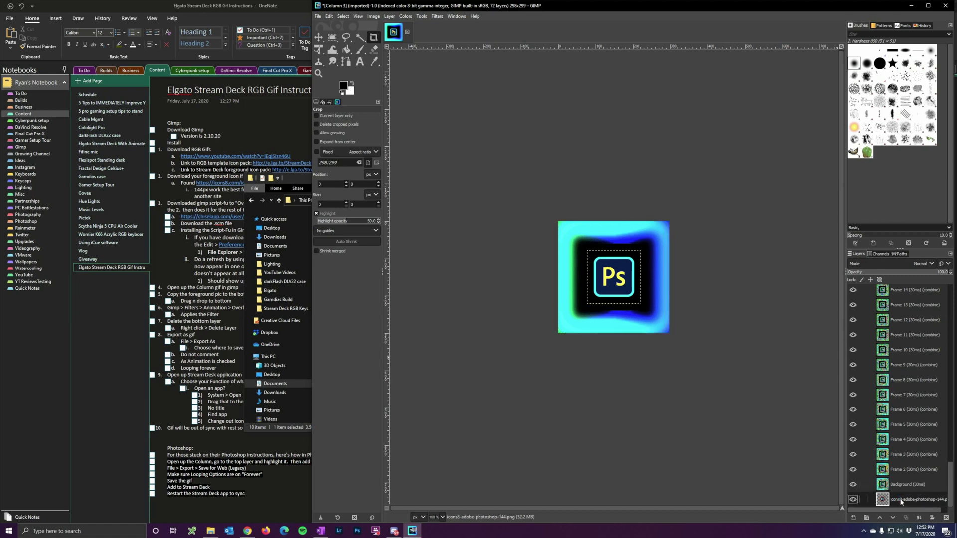
{"action": "right_click", "coordinate": [901, 501]}
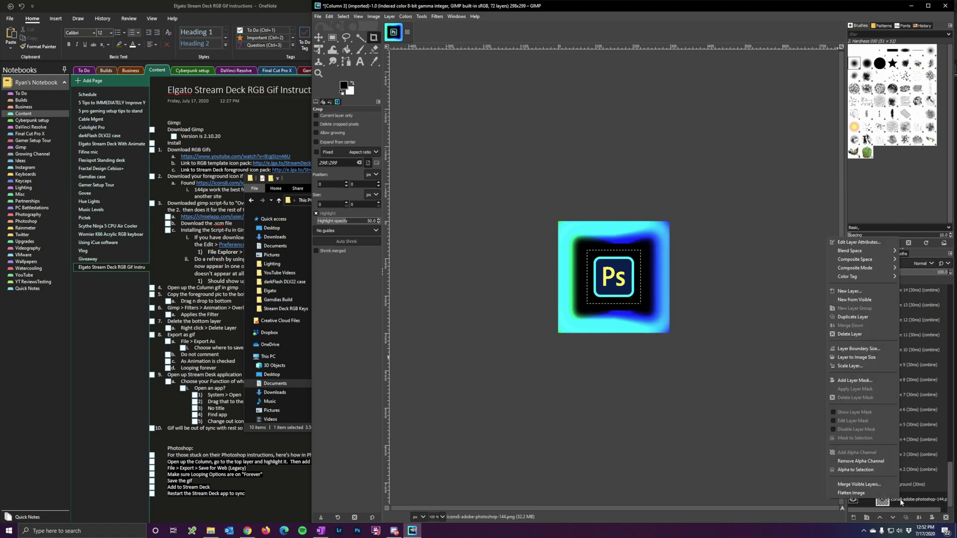
{"action": "left_click", "coordinate": [856, 334]}
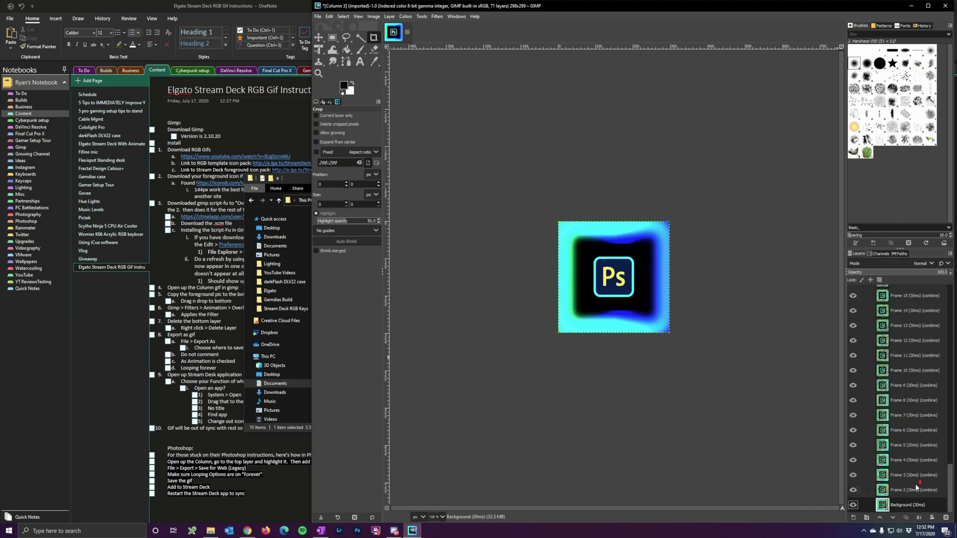
Step: Examine the Background layer and Frames 2 to 6 for the overlaid Photoshop icon
{"action": "left_click", "coordinate": [906, 490]}
{"action": "left_click", "coordinate": [907, 474]}
{"action": "left_click", "coordinate": [907, 460]}
{"action": "left_click", "coordinate": [907, 444]}
{"action": "left_click", "coordinate": [904, 430]}
{"action": "left_click", "coordinate": [899, 505]}
{"action": "left_click_drag", "start_coordinate": [951, 489], "coordinate": [954, 301]}
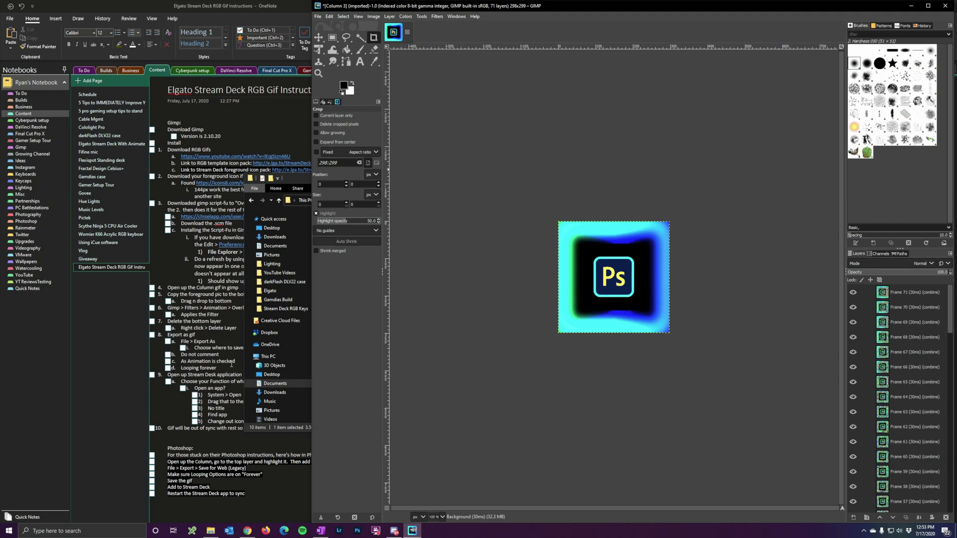
Step: Start exporting the image as Photoshop.gif into the inner Stream Deck RGB Keys folder
{"action": "left_click", "coordinate": [317, 16]}
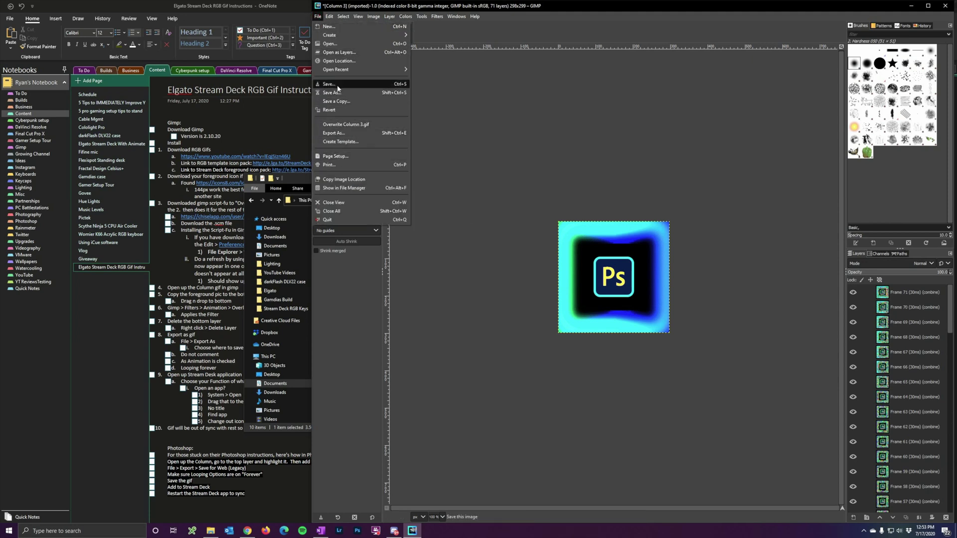
{"action": "left_click", "coordinate": [352, 134]}
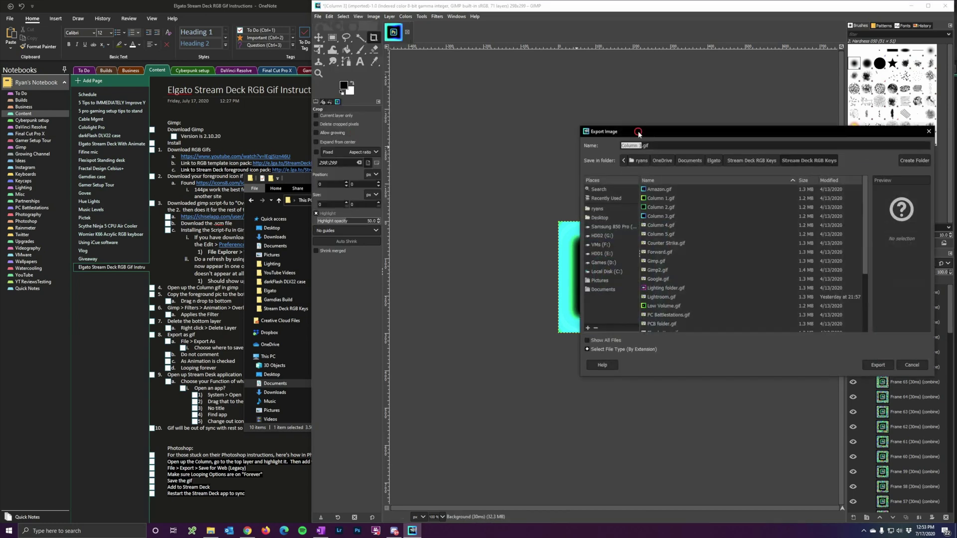
{"action": "left_click_drag", "start_coordinate": [637, 133], "coordinate": [459, 124]}
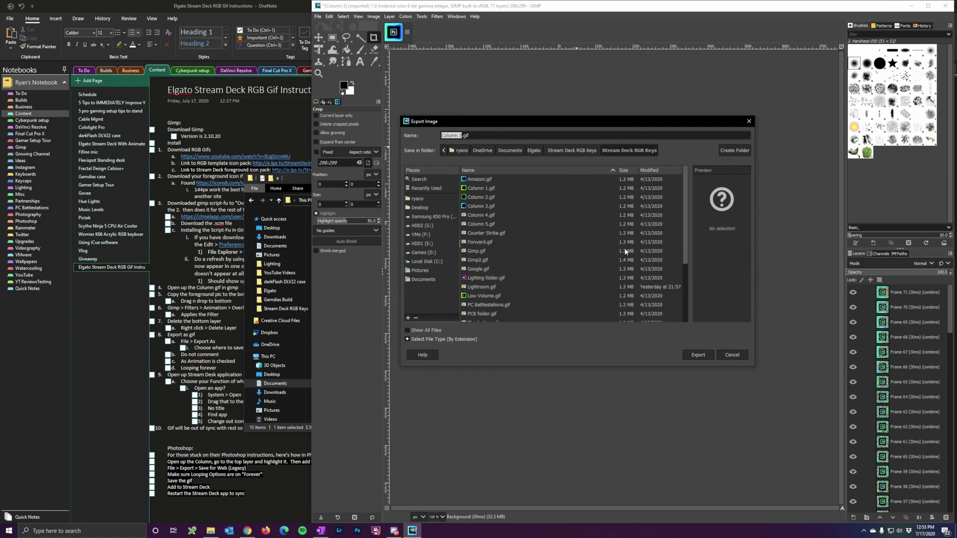
{"action": "type", "text": "Photoshop"}
{"action": "left_click", "coordinate": [697, 355]}
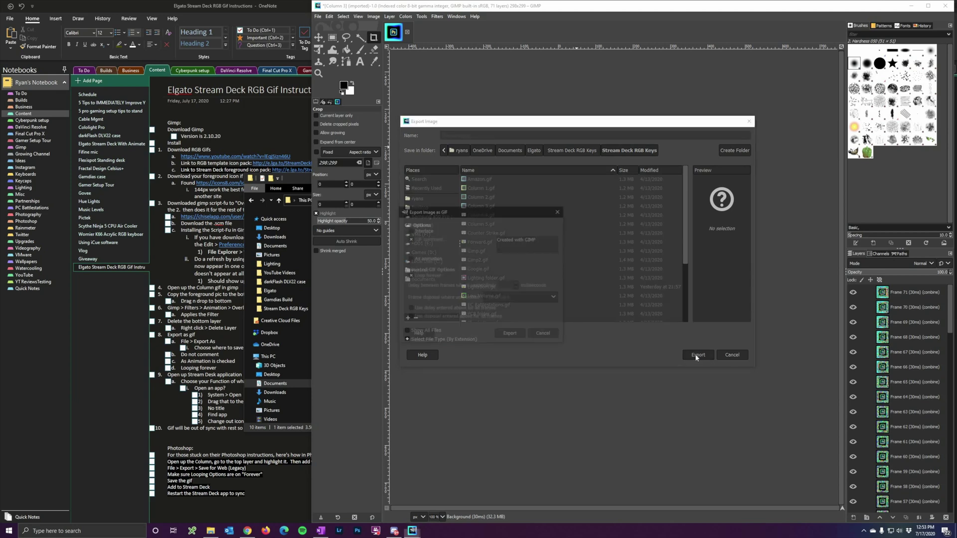
Step: Export the GIF as an animation that loops forever, with the GIF comment turned off
{"action": "left_click_drag", "start_coordinate": [487, 220], "coordinate": [552, 263]}
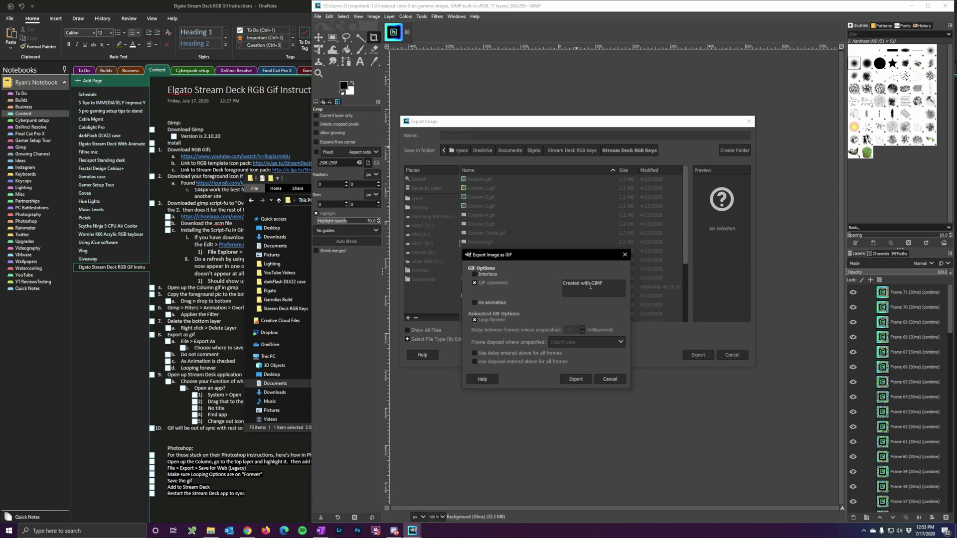
{"action": "left_click", "coordinate": [475, 283]}
{"action": "left_click", "coordinate": [474, 302]}
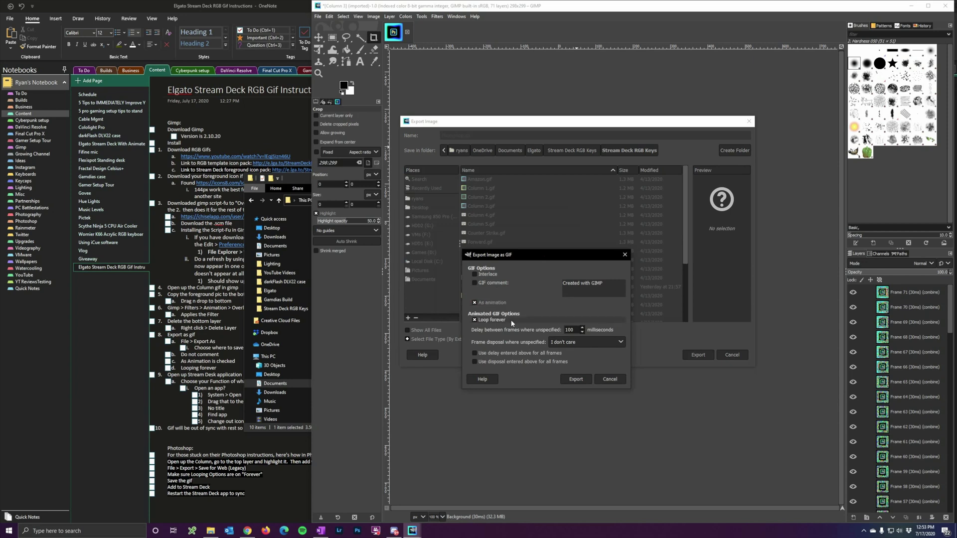
{"action": "left_click", "coordinate": [574, 379]}
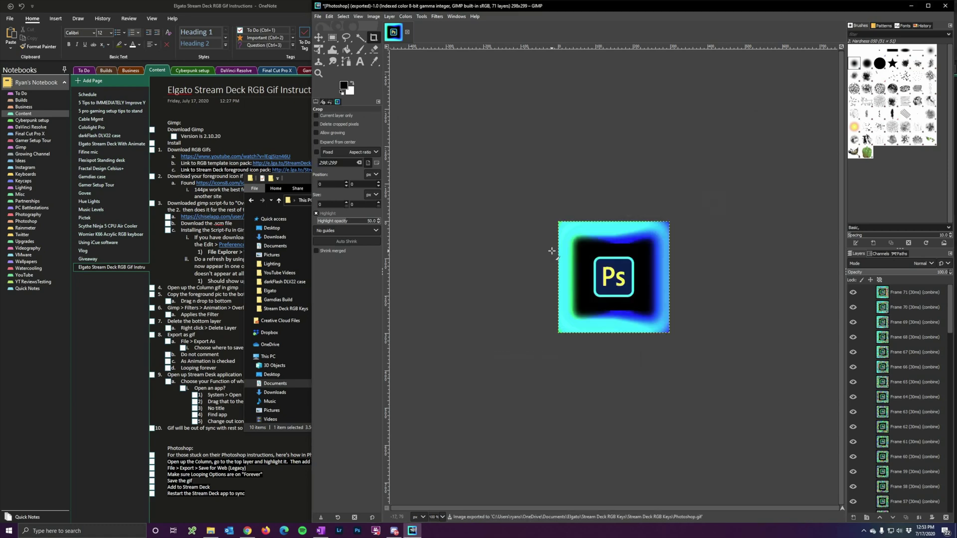
Step: In File Explorer, find the exported Photoshop.gif in the inner Stream Deck RGB Keys folder
{"action": "left_click", "coordinate": [209, 529]}
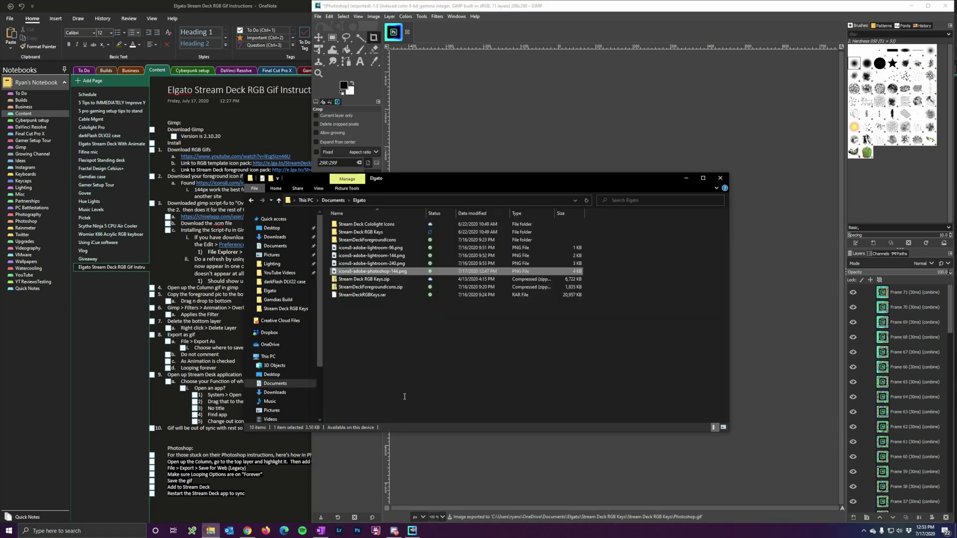
{"action": "double_click", "coordinate": [359, 232]}
{"action": "double_click", "coordinate": [360, 225]}
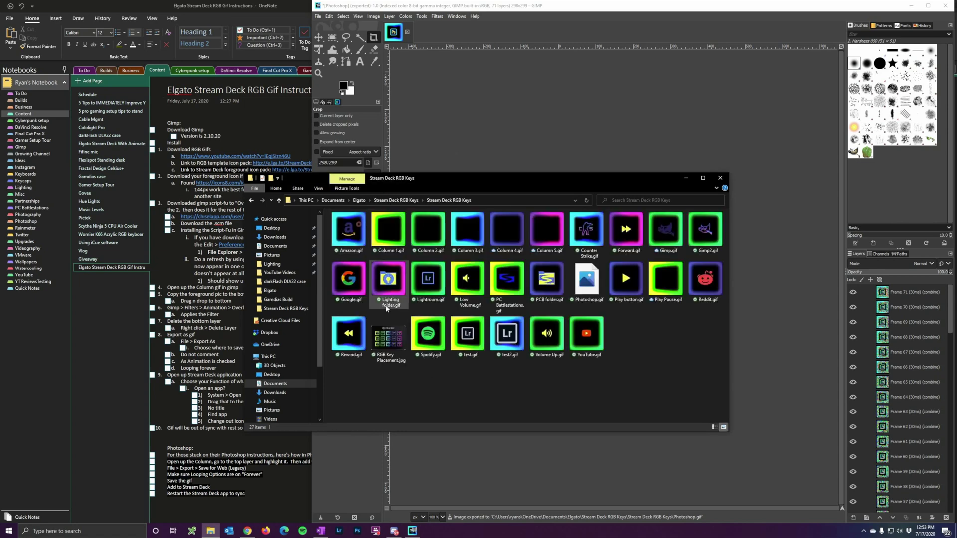
{"action": "left_click", "coordinate": [589, 282]}
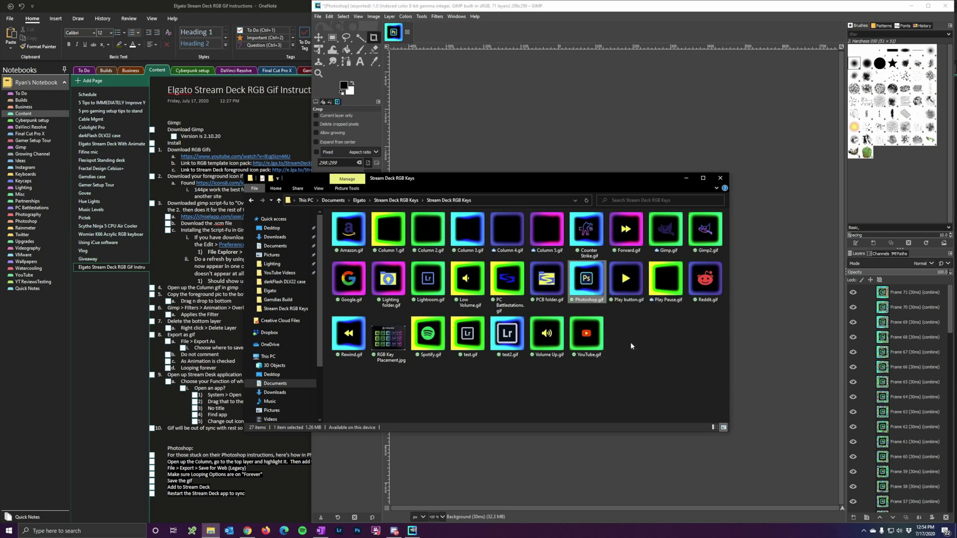
Step: Switch to the Stream Deck app, minimize the File Explorer, GIMP and OneNote windows, and reposition the Stream Deck window
{"action": "left_click", "coordinate": [864, 532]}
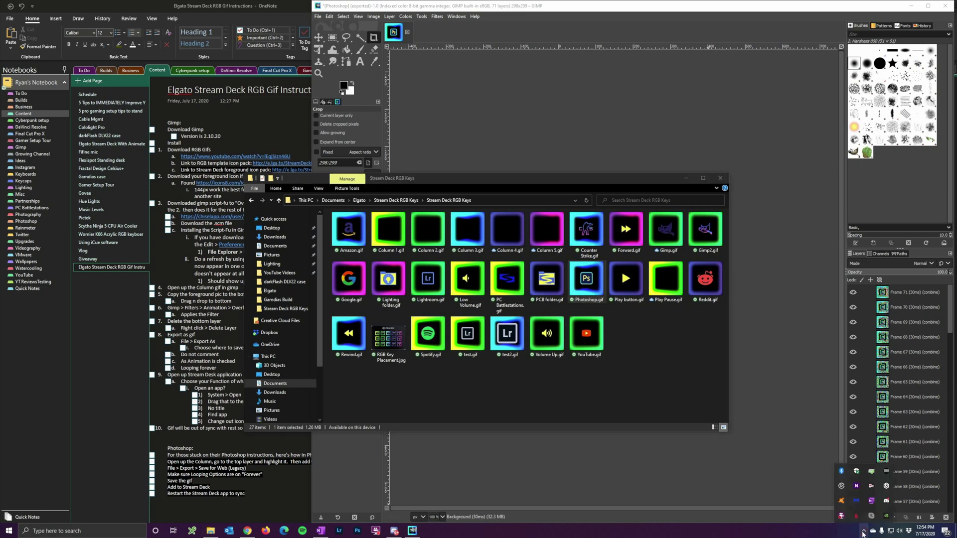
{"action": "left_click", "coordinate": [886, 472]}
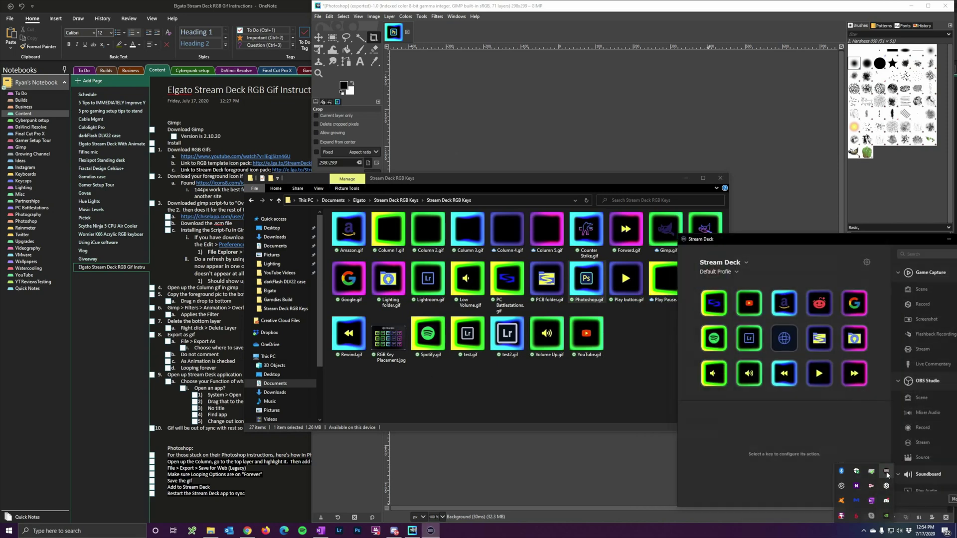
{"action": "left_click_drag", "start_coordinate": [786, 237], "coordinate": [475, 191]}
{"action": "left_click", "coordinate": [685, 178]}
{"action": "left_click", "coordinate": [911, 6]}
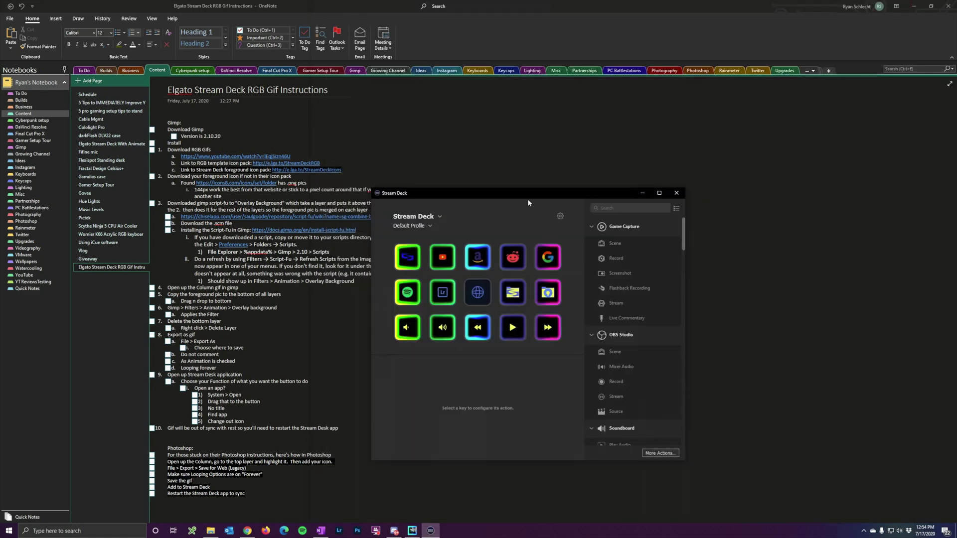
{"action": "left_click_drag", "start_coordinate": [530, 196], "coordinate": [456, 175]}
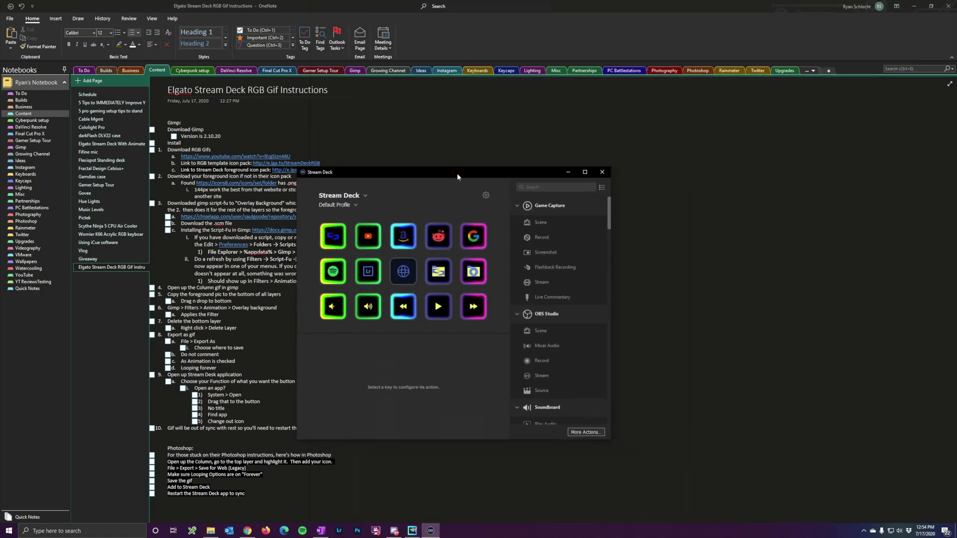
{"action": "left_click", "coordinate": [914, 8]}
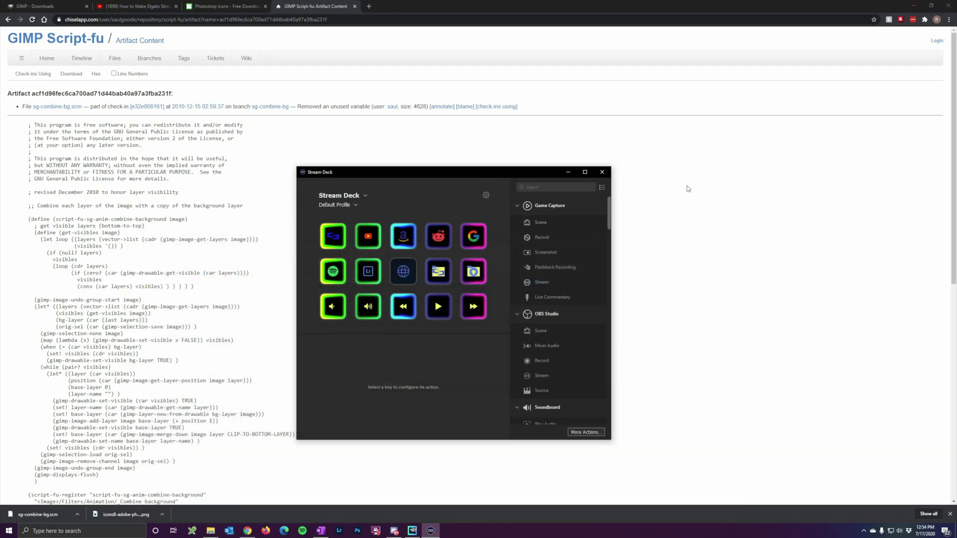
{"action": "left_click_drag", "start_coordinate": [490, 171], "coordinate": [463, 143]}
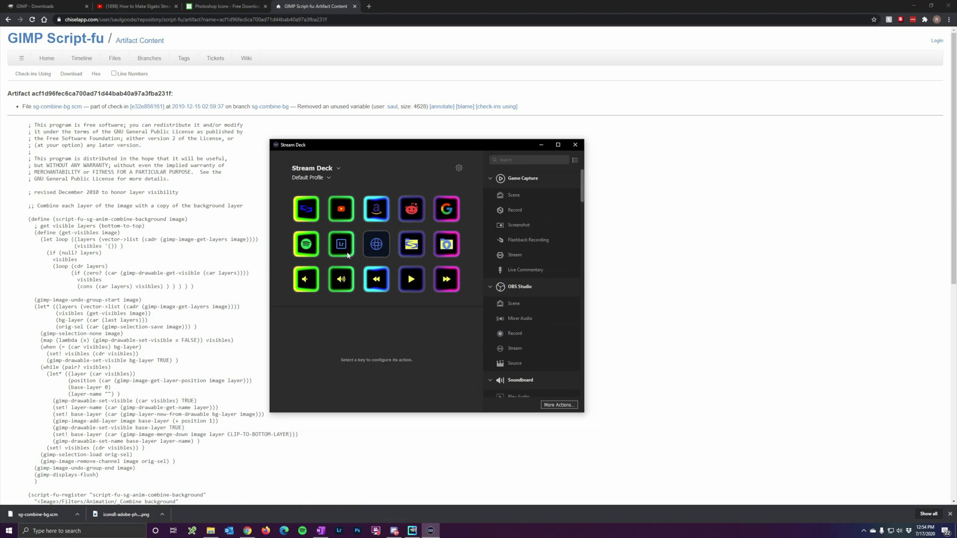
Step: Replace the Website action on the middle key of the second row with the System Open action
{"action": "left_click", "coordinate": [377, 244]}
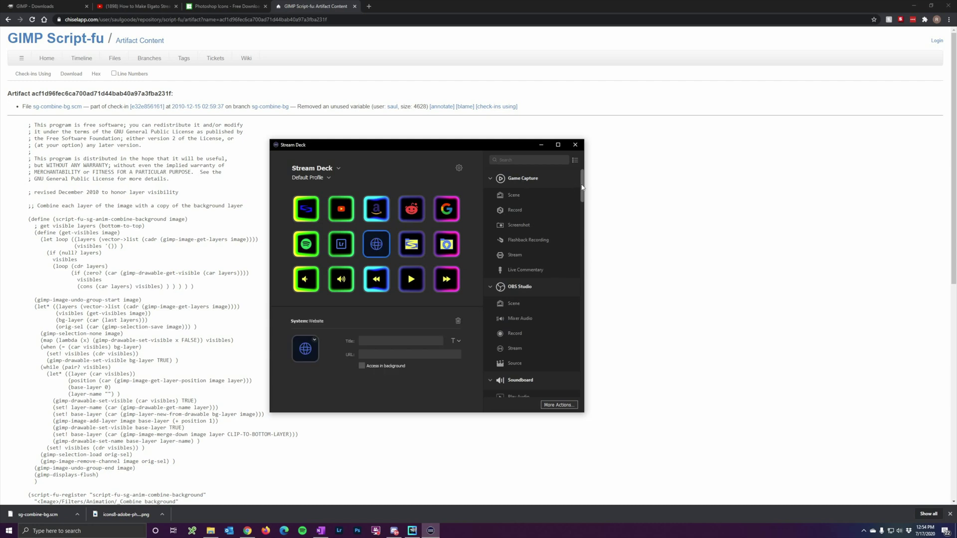
{"action": "left_click_drag", "start_coordinate": [582, 186], "coordinate": [594, 273]}
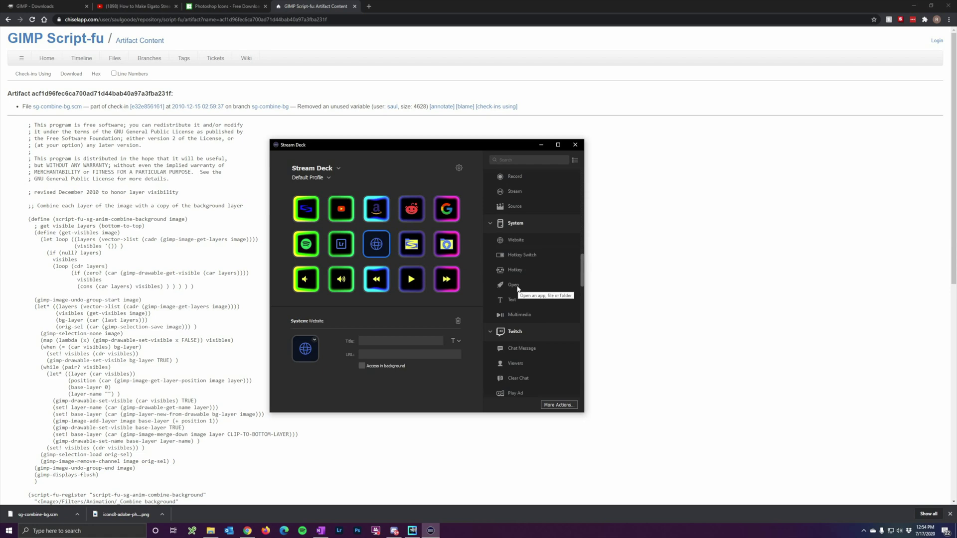
{"action": "left_click_drag", "start_coordinate": [517, 288], "coordinate": [384, 256]}
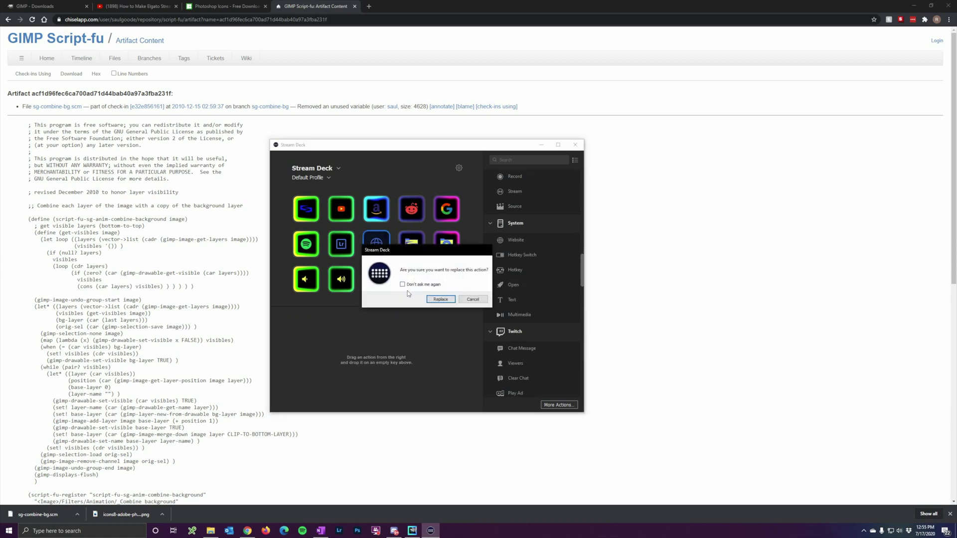
{"action": "left_click", "coordinate": [439, 298]}
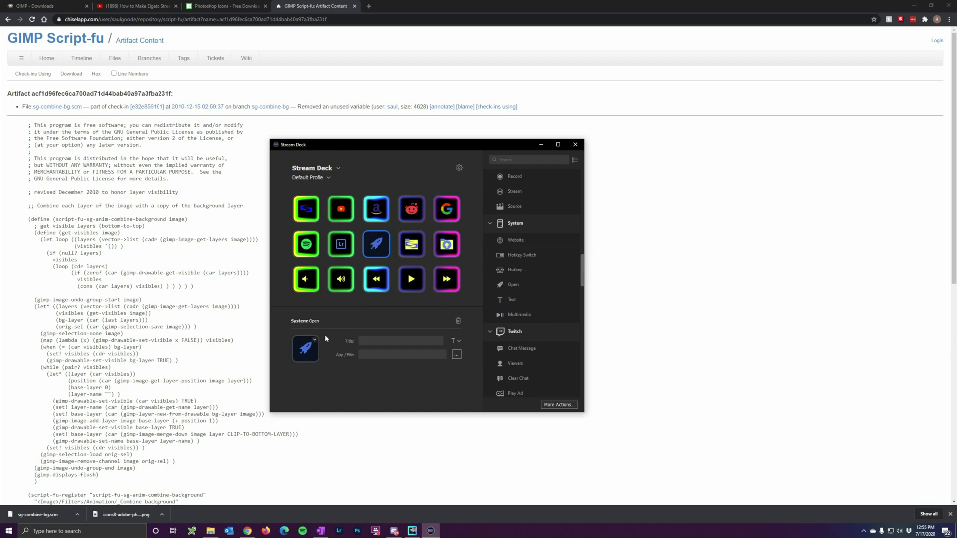
Step: Start choosing the key's app file and copy the Start in folder path from the Adobe Photoshop 2020 shortcut's properties
{"action": "left_click", "coordinate": [457, 354]}
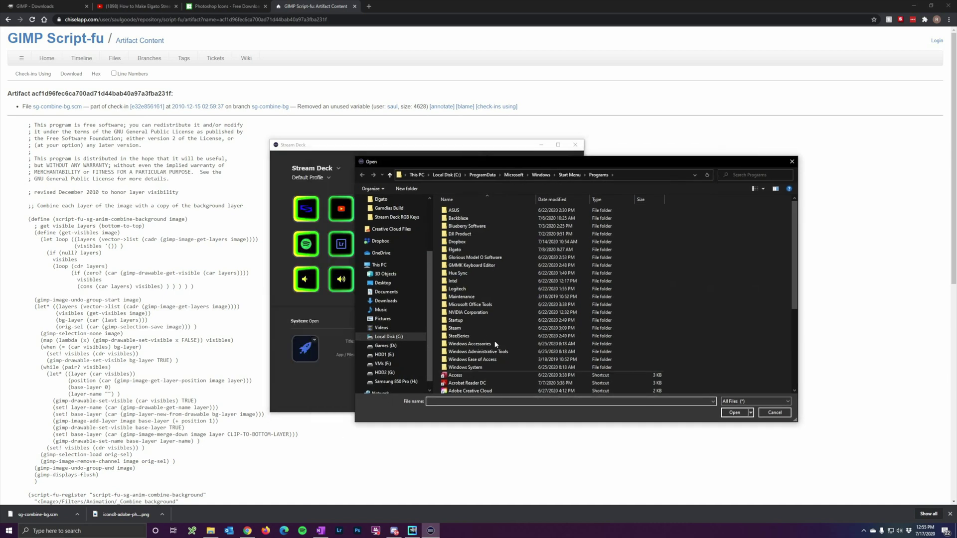
{"action": "left_click", "coordinate": [358, 532]}
{"action": "right_click", "coordinate": [356, 533]}
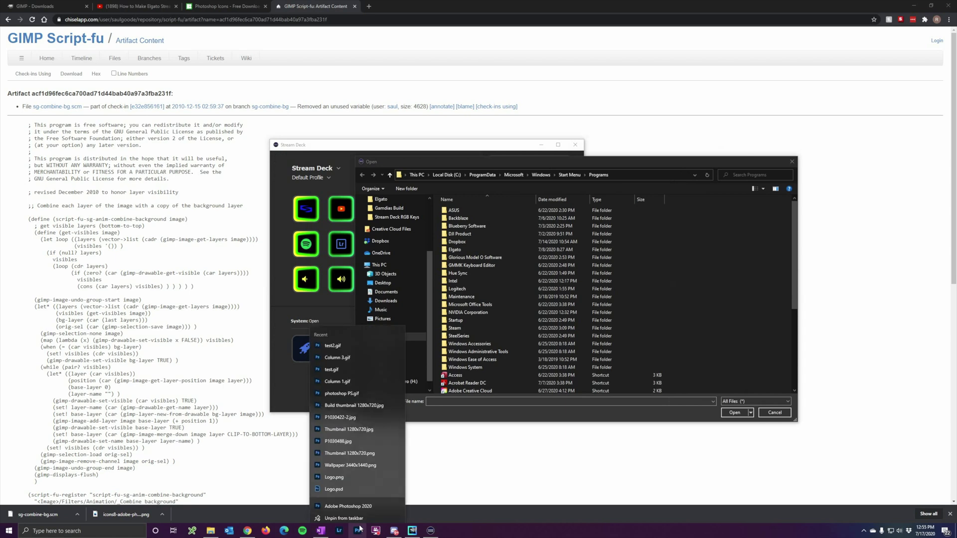
{"action": "right_click", "coordinate": [355, 507]}
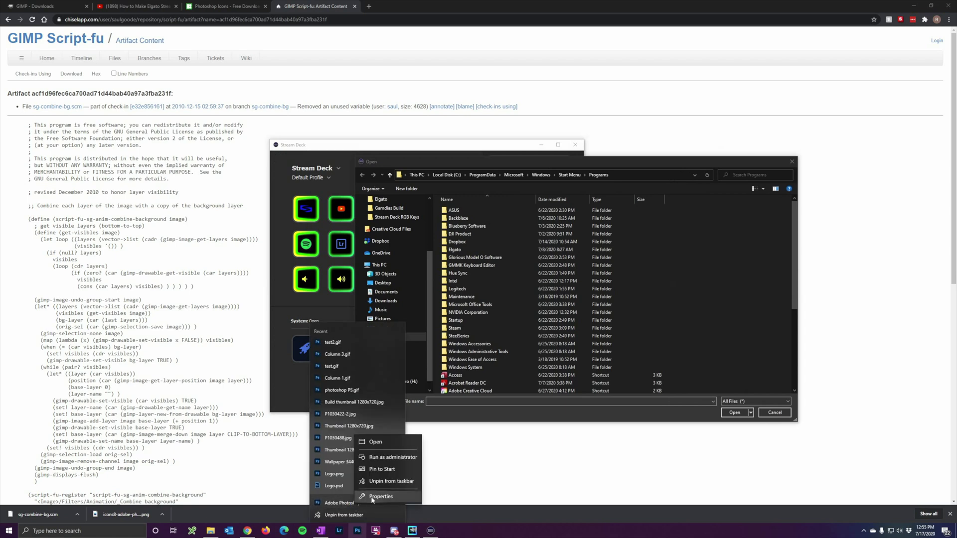
{"action": "left_click", "coordinate": [386, 498]}
{"action": "left_click_drag", "start_coordinate": [401, 414], "coordinate": [485, 415]}
{"action": "key", "text": "ctrl+c"}
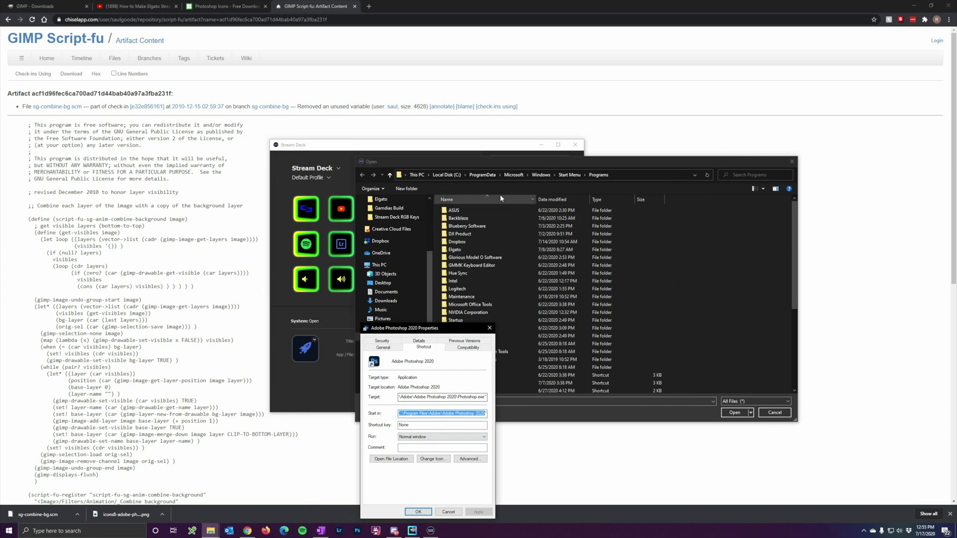
Step: Go to the copied Adobe Photoshop 2020 folder path and assign Photoshop.exe as the file the key opens
{"action": "left_click", "coordinate": [628, 175]}
{"action": "key", "text": "ctrl+v"}
{"action": "key", "text": "Return"}
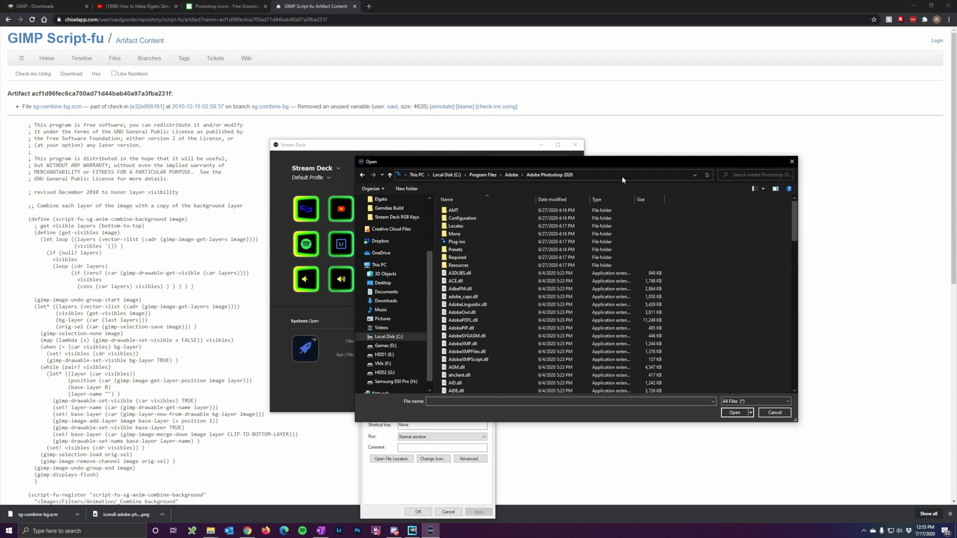
{"action": "type", "text": "photoshop"}
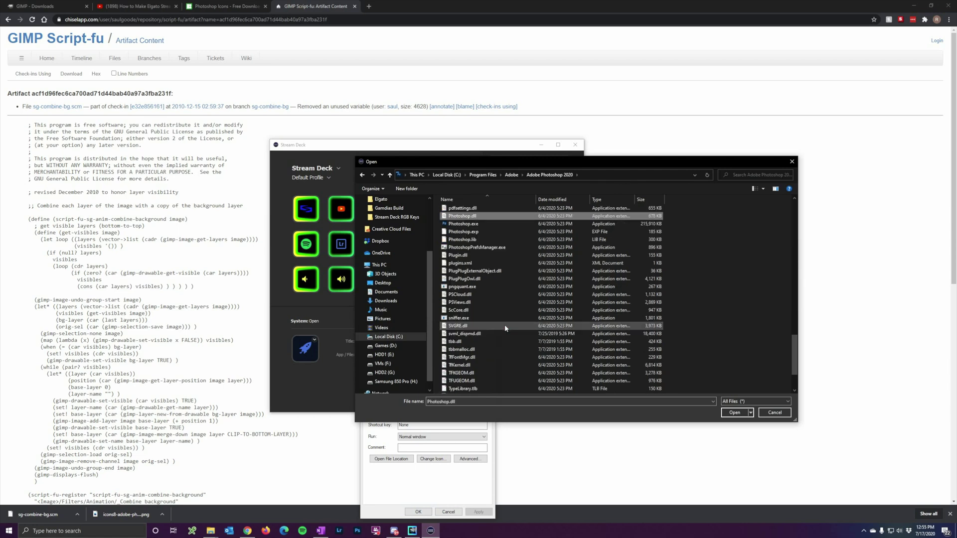
{"action": "left_click", "coordinate": [488, 224]}
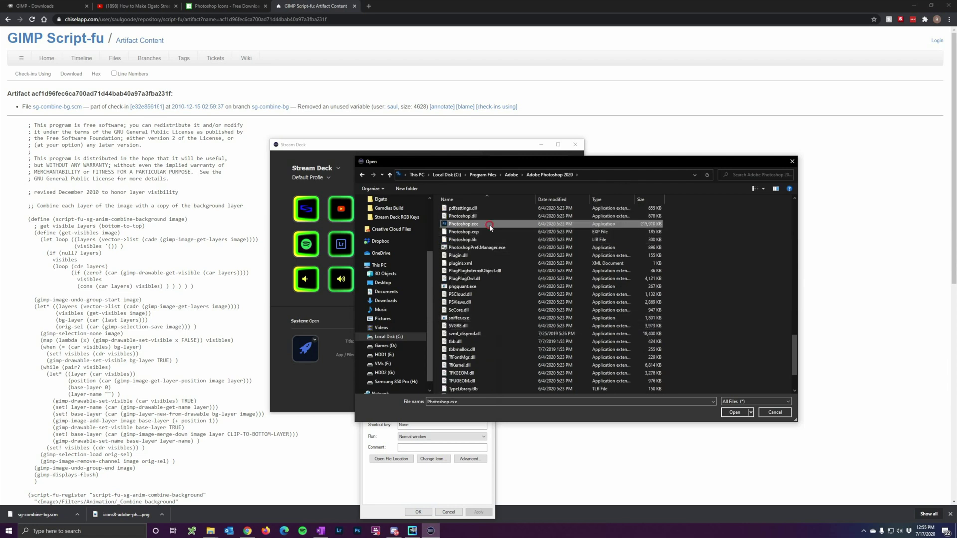
{"action": "left_click", "coordinate": [735, 412]}
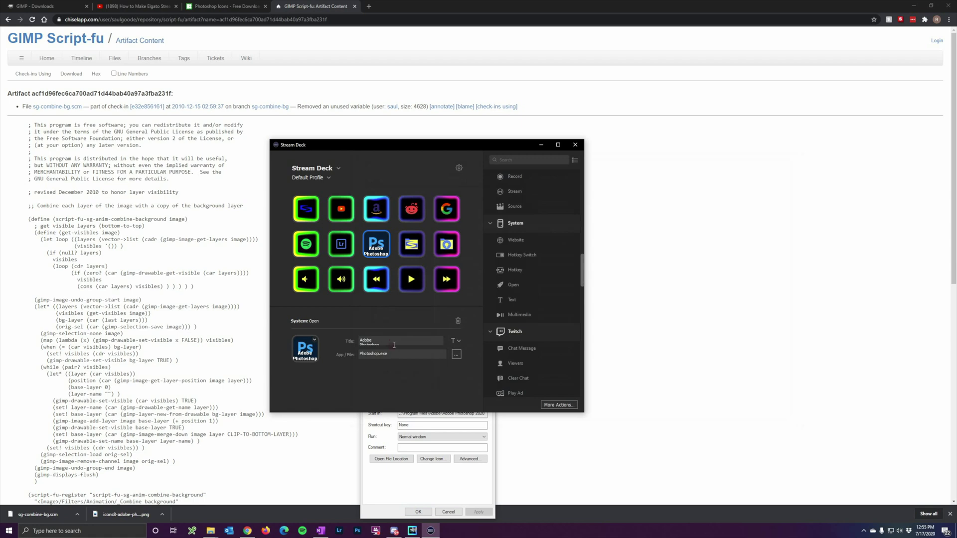
Step: Clear the Photoshop key's title and close the shortcut's properties without changes
{"action": "key", "text": "ctrl+a"}
{"action": "key", "text": "BackSpace"}
{"action": "left_click", "coordinate": [448, 512]}
Step: Set the key's icon from Photoshop.gif in the inner Stream Deck RGB Keys folder under Documents > Elgato
{"action": "left_click", "coordinate": [316, 342]}
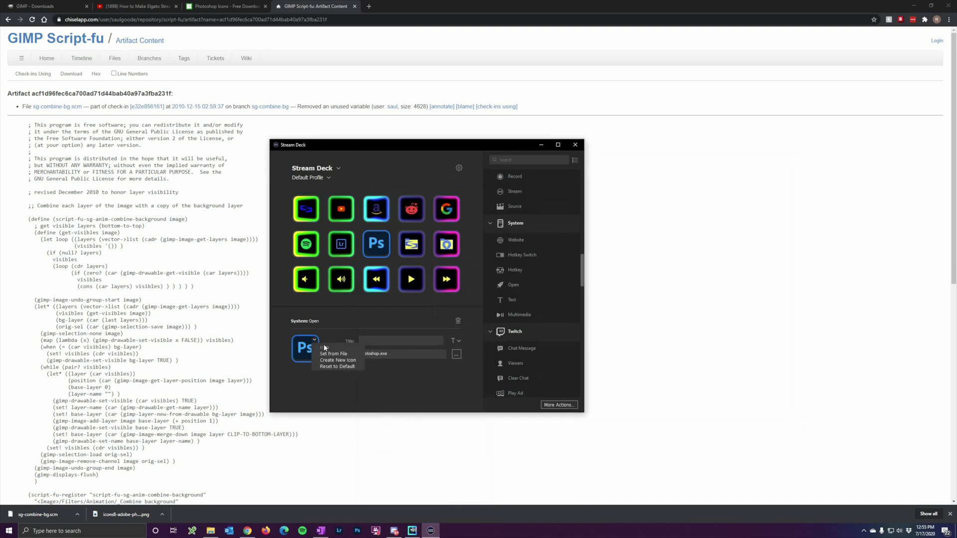
{"action": "double_click", "coordinate": [491, 255]}
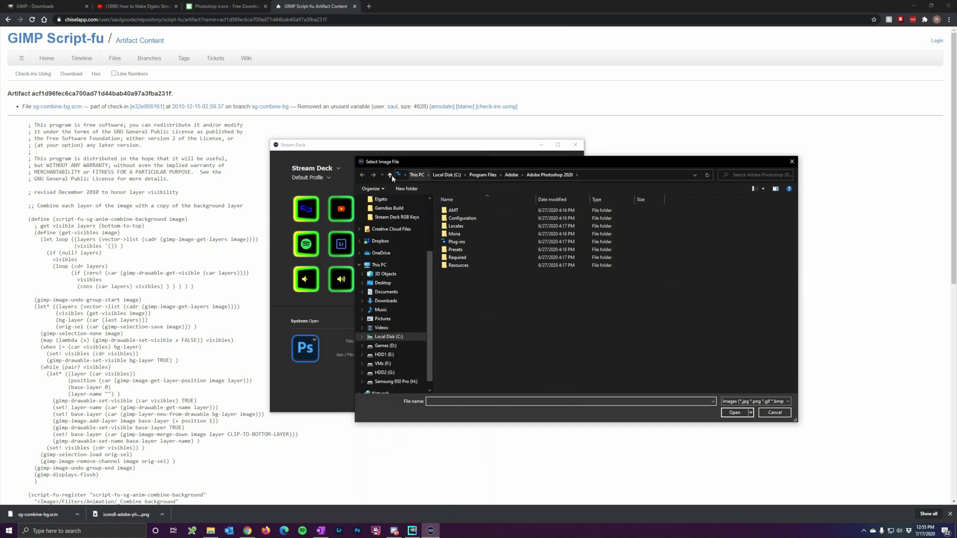
{"action": "scroll", "coordinate": [424, 279], "scroll_direction": "up", "scroll_amount": 3}
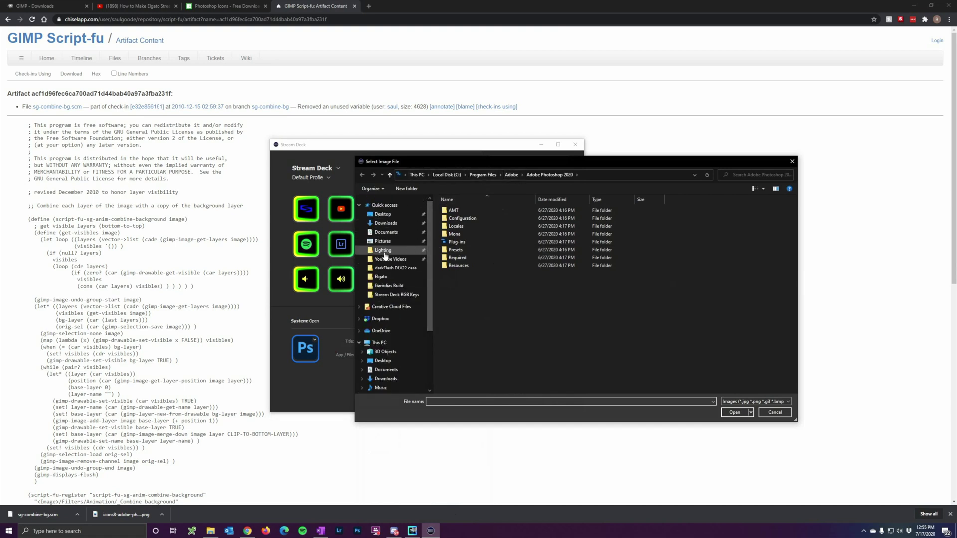
{"action": "left_click", "coordinate": [386, 232]}
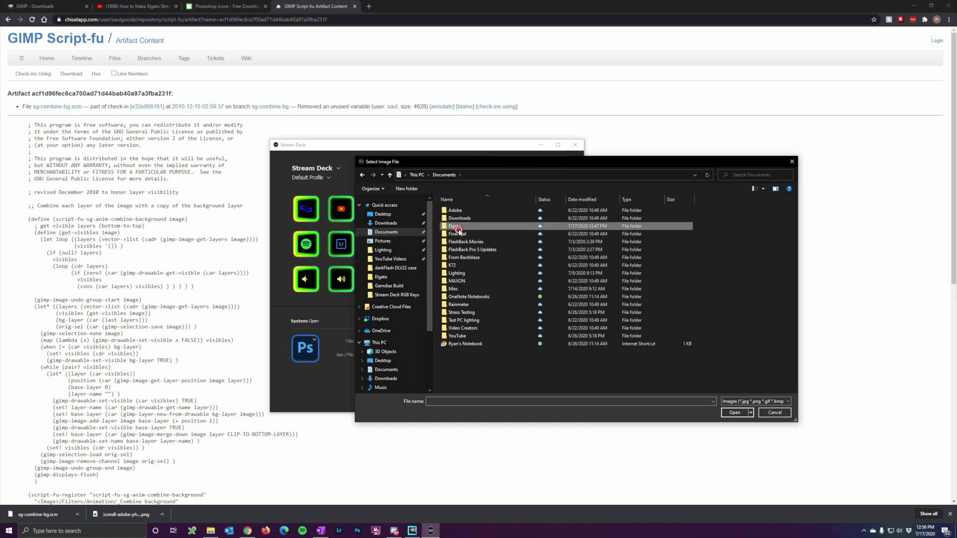
{"action": "double_click", "coordinate": [454, 226]}
{"action": "double_click", "coordinate": [493, 225]}
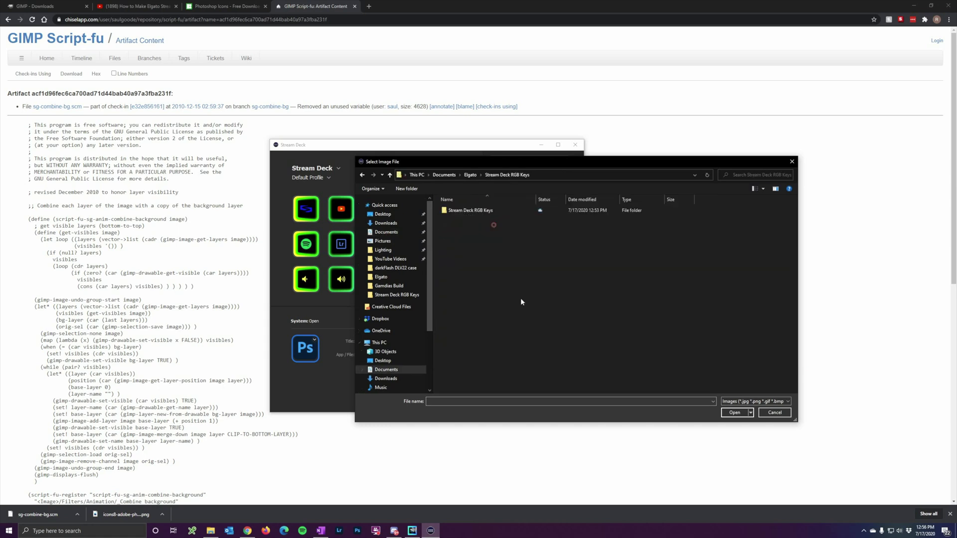
{"action": "double_click", "coordinate": [476, 213]}
{"action": "left_click", "coordinate": [482, 305]}
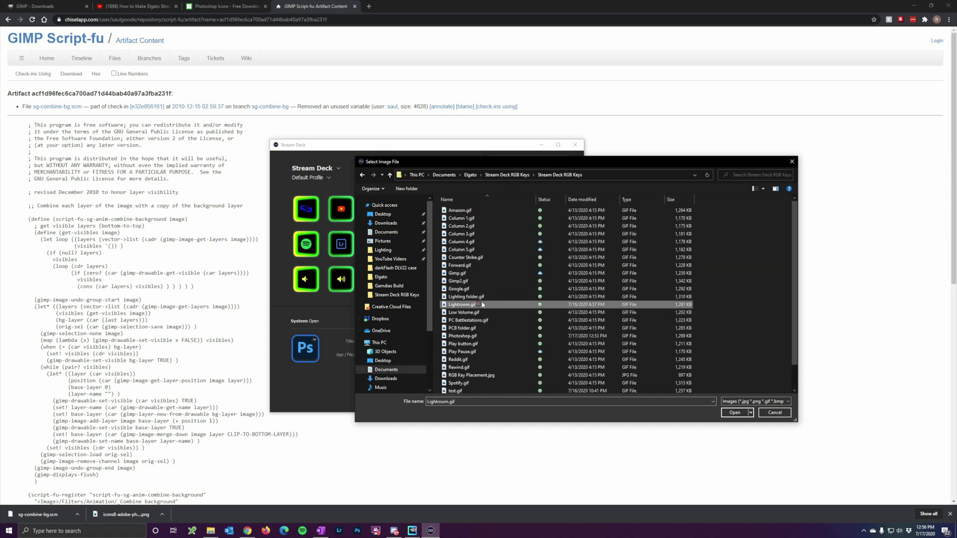
{"action": "left_click", "coordinate": [484, 337]}
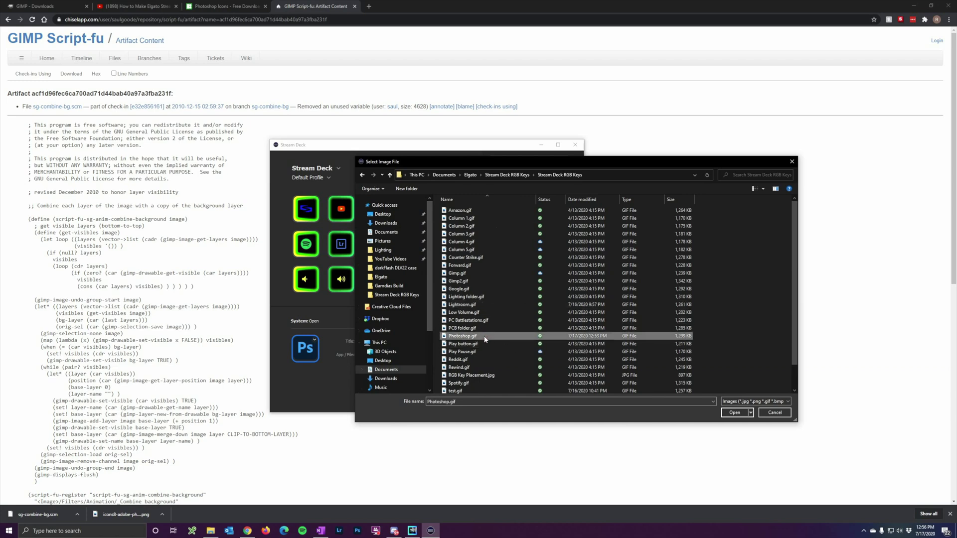
{"action": "left_click", "coordinate": [734, 412]}
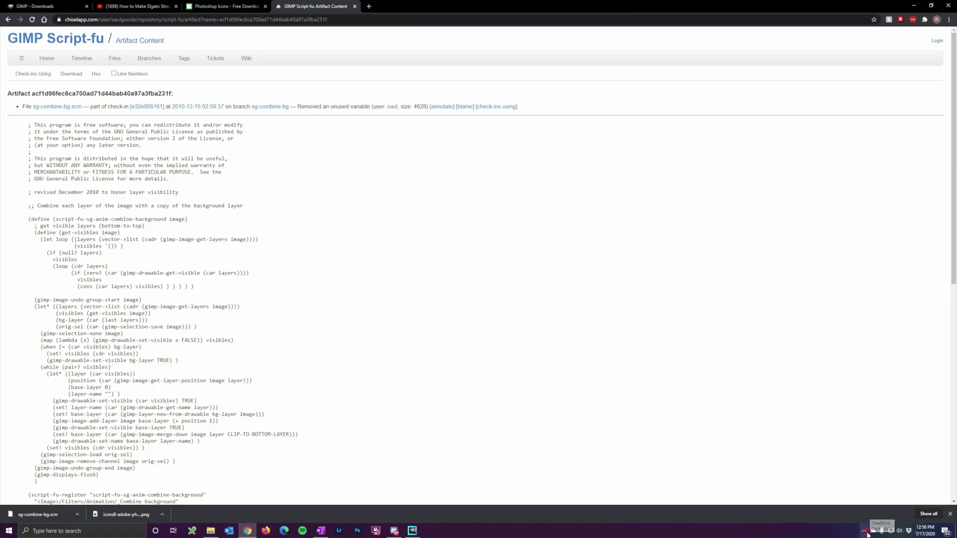
Step: Quit the Stream Deck app completely and relaunch it
{"action": "left_click", "coordinate": [866, 531]}
{"action": "right_click", "coordinate": [886, 471]}
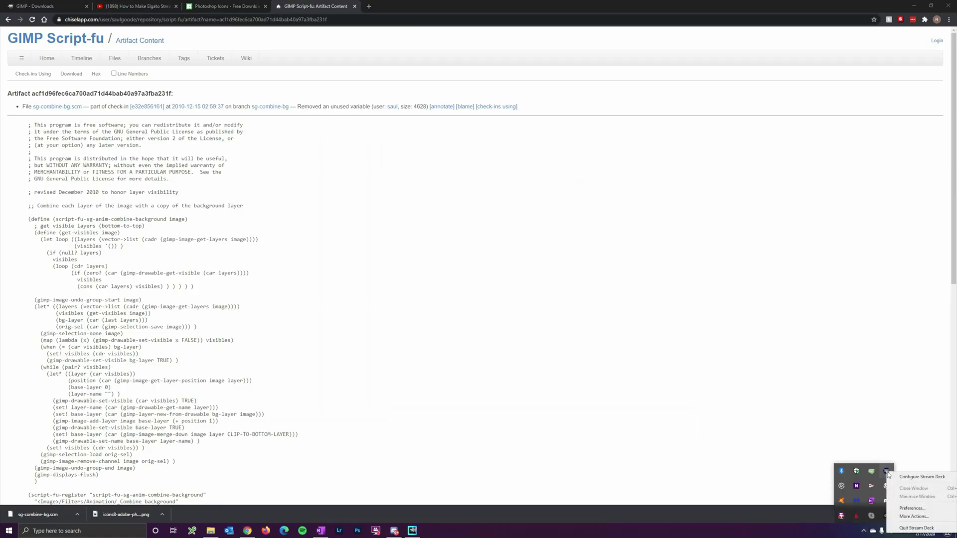
{"action": "left_click", "coordinate": [917, 528]}
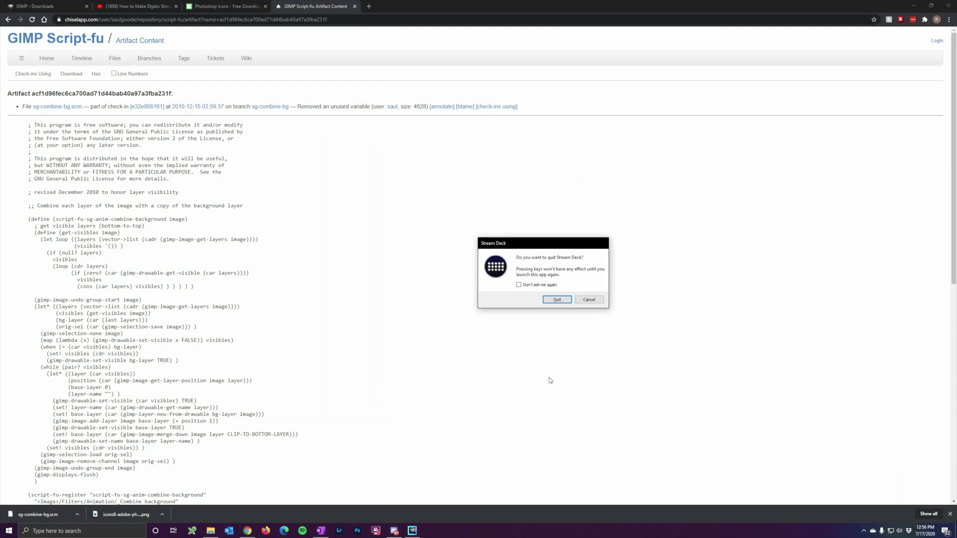
{"action": "left_click", "coordinate": [556, 300]}
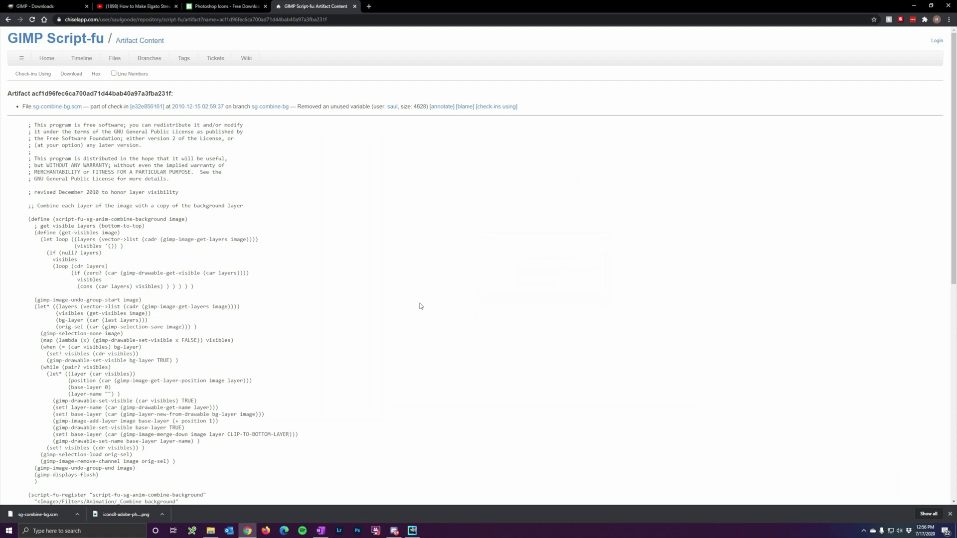
{"action": "key", "text": "super"}
{"action": "type", "text": "str"}
{"action": "key", "text": "Escape"}
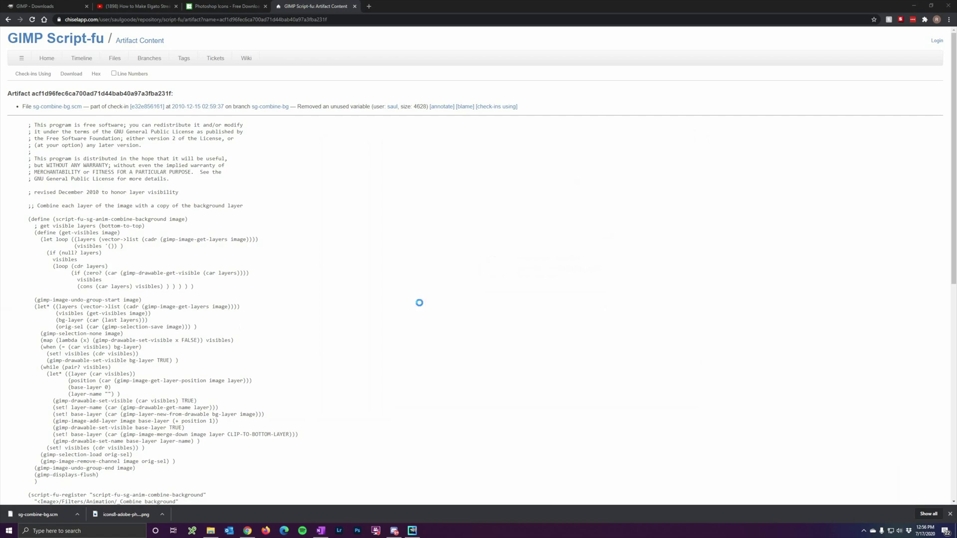
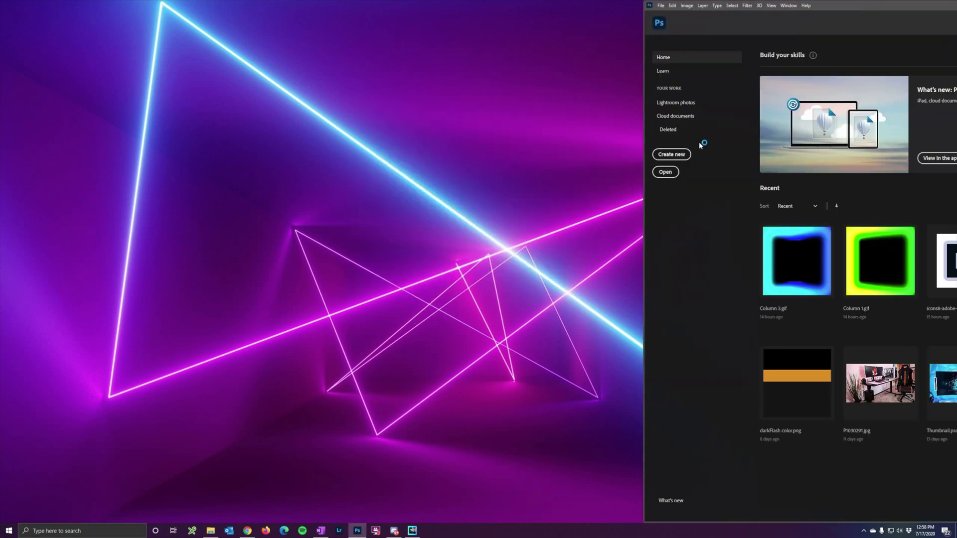
Step: Maximize the Photoshop window and open Column 3.gif from the inner Stream Deck RGB Keys folder
{"action": "double_click", "coordinate": [817, 9]}
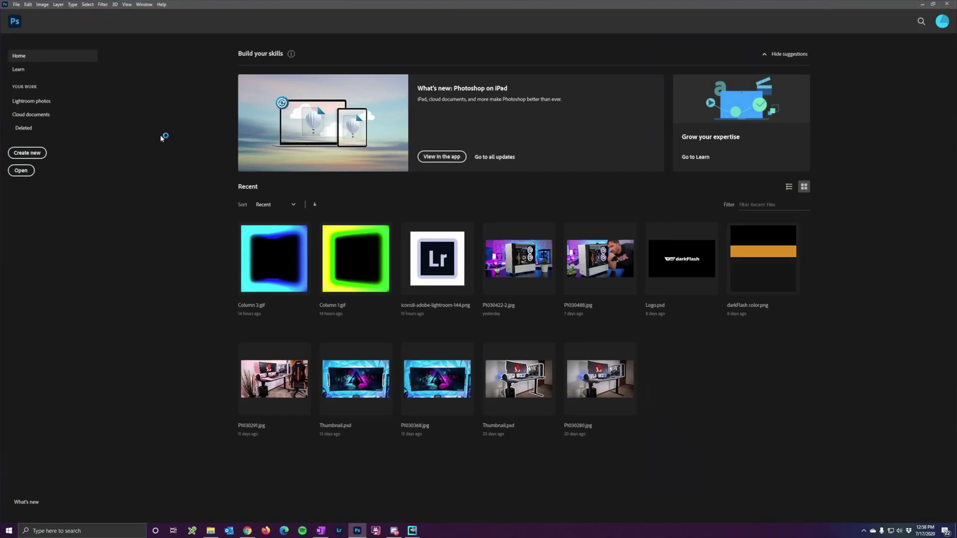
{"action": "left_click", "coordinate": [21, 170]}
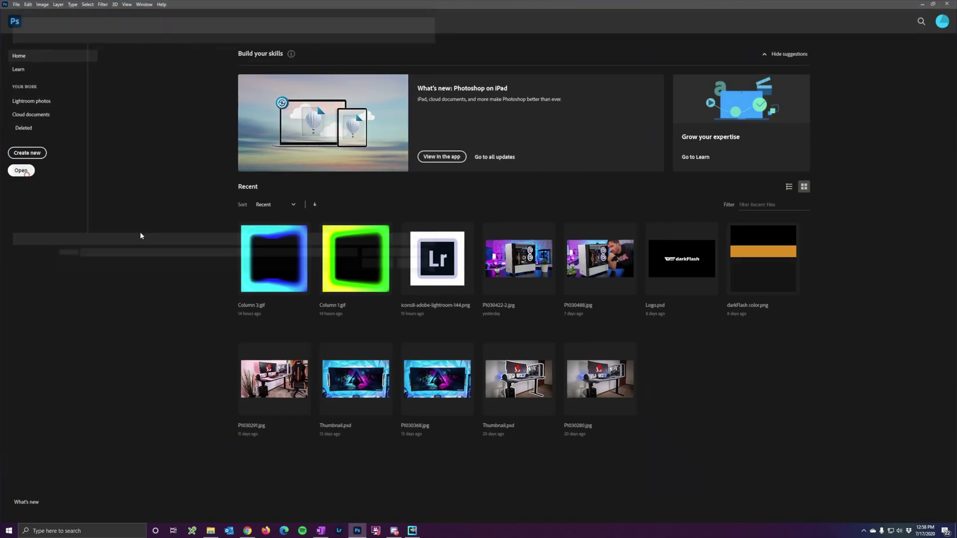
{"action": "left_click_drag", "start_coordinate": [192, 7], "coordinate": [393, 139]}
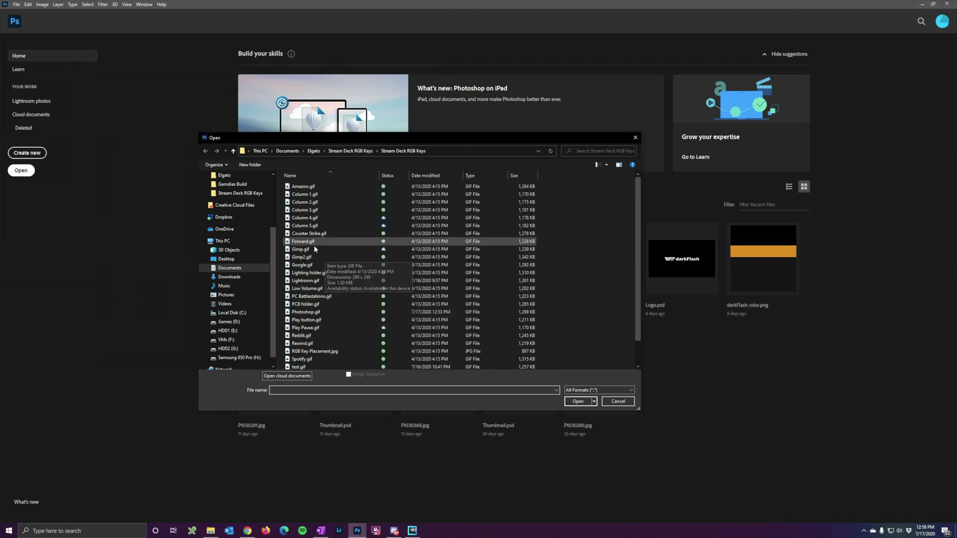
{"action": "left_click", "coordinate": [309, 219]}
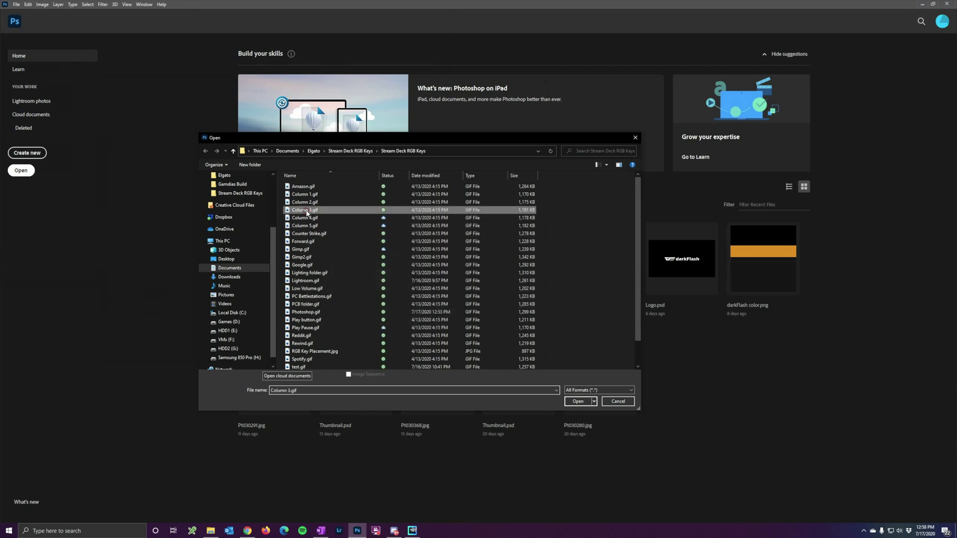
{"action": "left_click", "coordinate": [577, 401]}
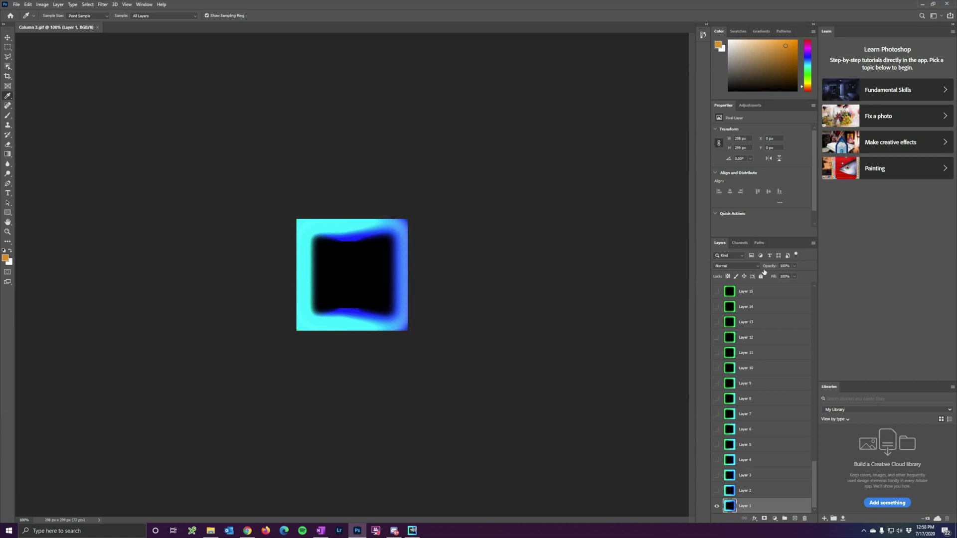
Step: Place icons8-adobe-photoshop-144.png from the Elgato folder at the centre of the image, above Layer 71
{"action": "left_click_drag", "start_coordinate": [816, 490], "coordinate": [821, 294]}
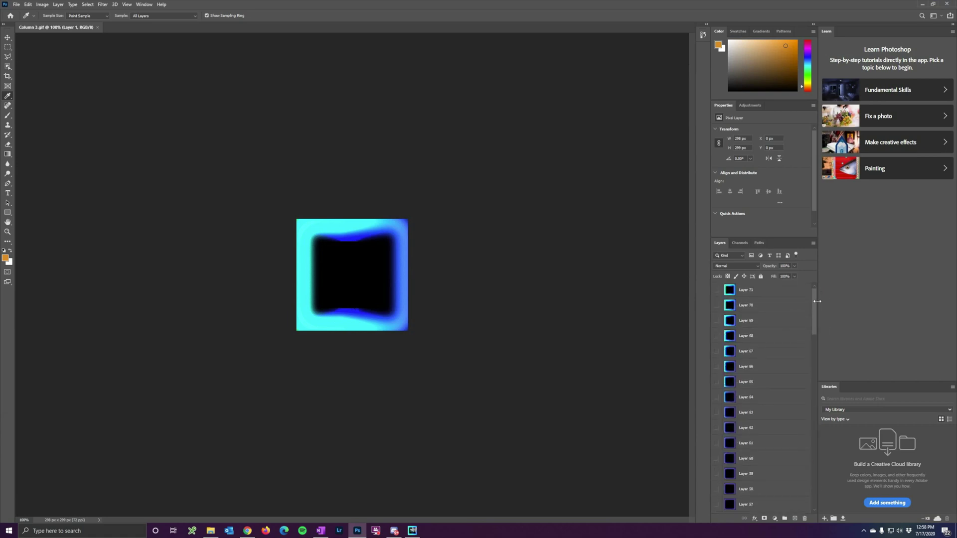
{"action": "left_click", "coordinate": [773, 293]}
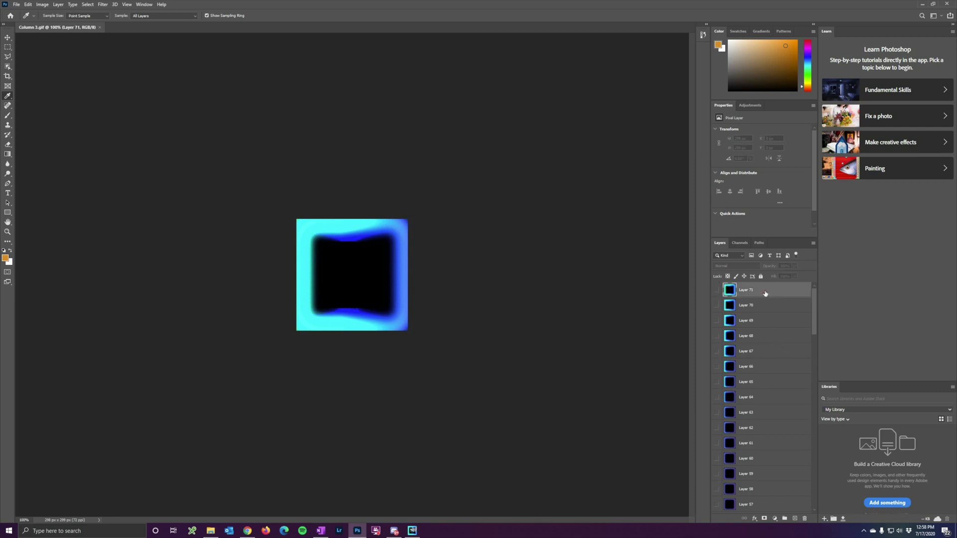
{"action": "left_click", "coordinate": [210, 530]}
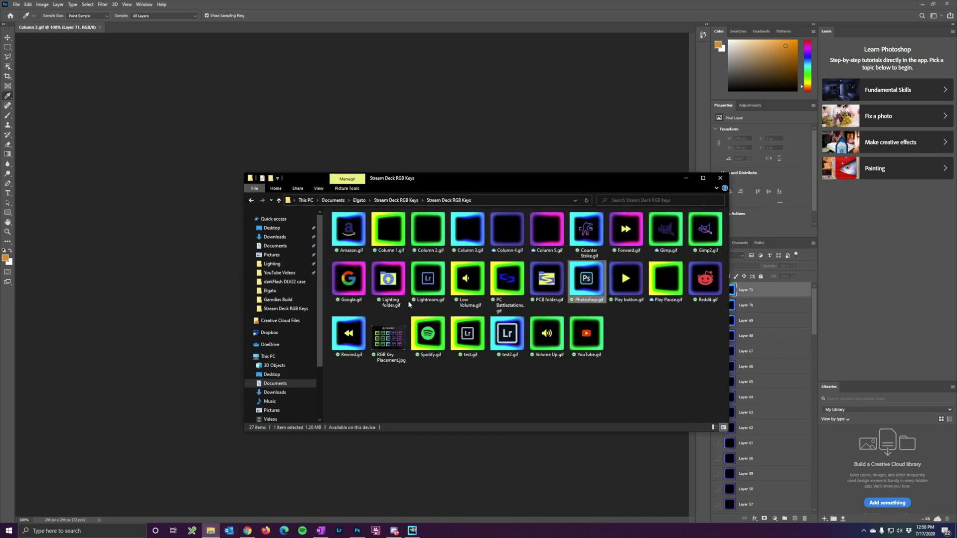
{"action": "left_click", "coordinate": [359, 200]}
{"action": "left_click_drag", "start_coordinate": [436, 180], "coordinate": [615, 183]}
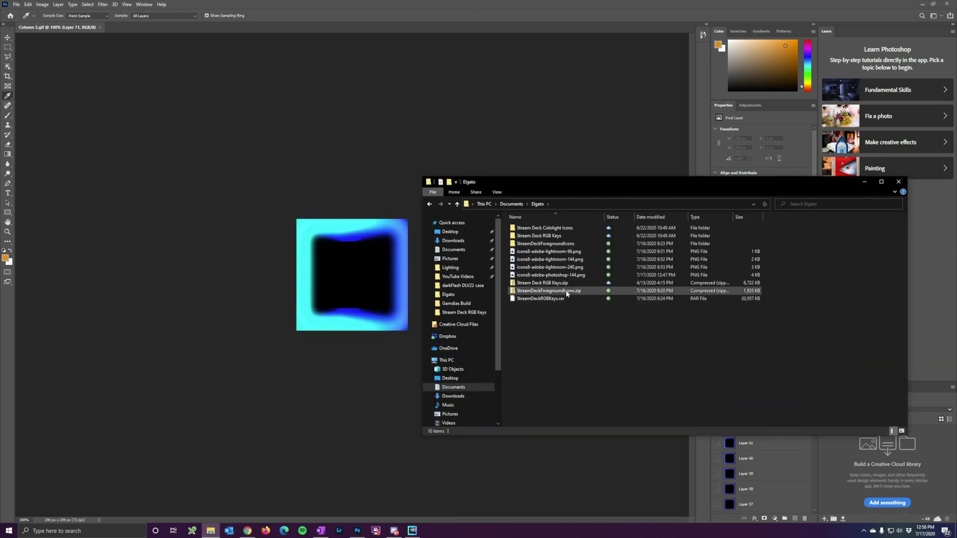
{"action": "left_click", "coordinate": [583, 275]}
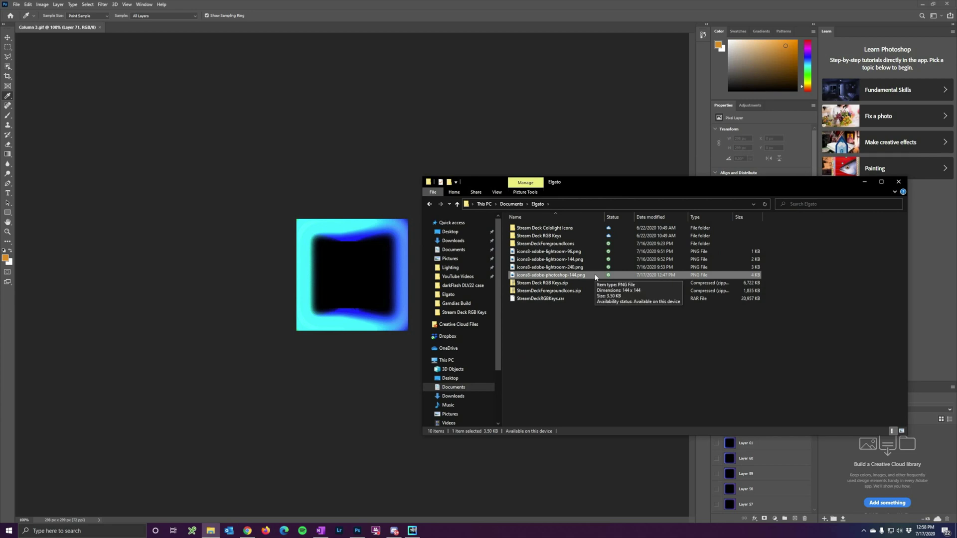
{"action": "left_click_drag", "start_coordinate": [594, 277], "coordinate": [376, 294]}
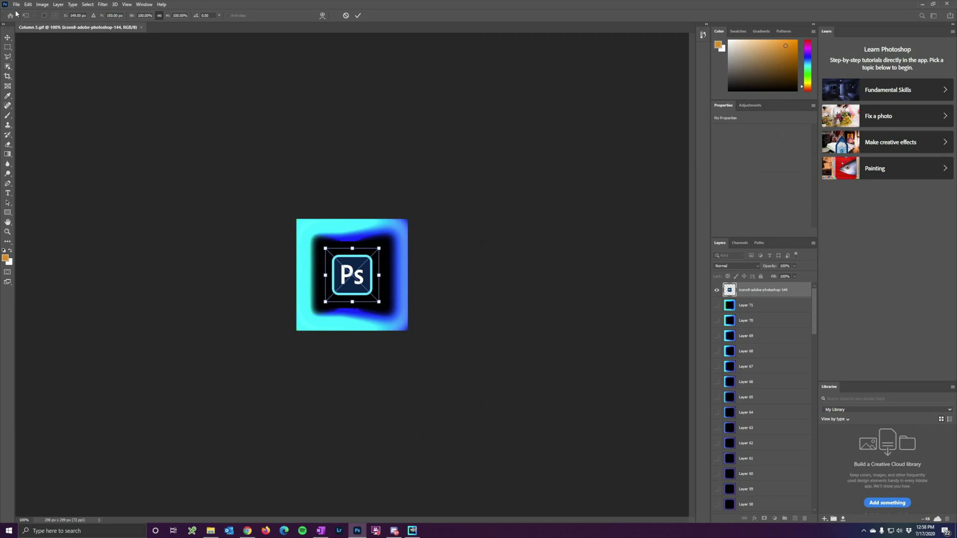
{"action": "left_click", "coordinate": [358, 15]}
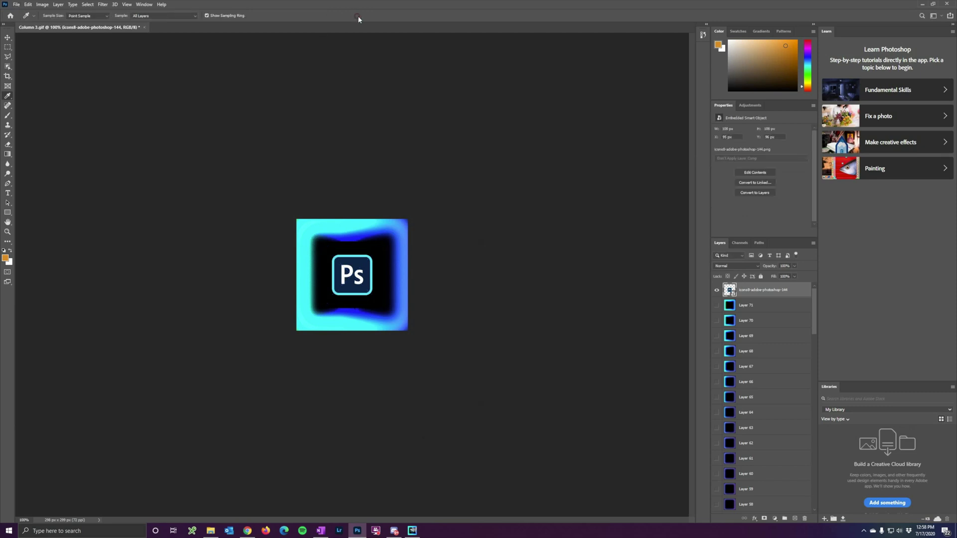
Step: Export the image with Save for Web as an animated GIF named Photoshop2.gif in the Stream Deck RGB Keys folder
{"action": "left_click", "coordinate": [18, 5]}
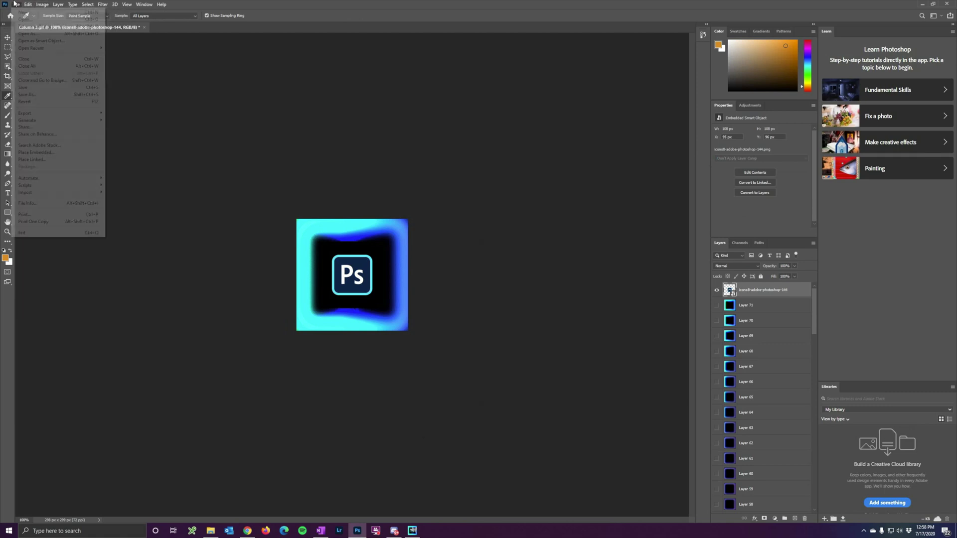
{"action": "mouse_move", "coordinate": [61, 115]}
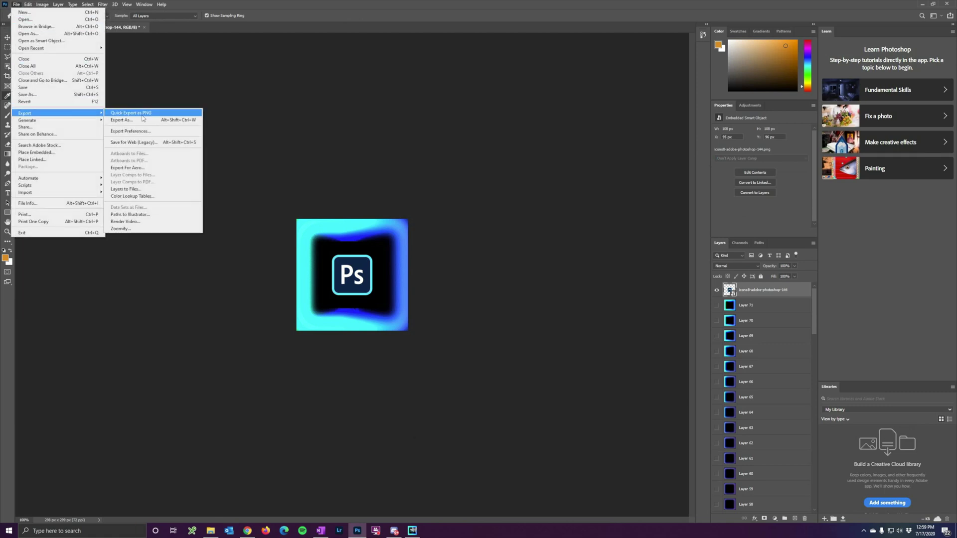
{"action": "left_click", "coordinate": [160, 144]}
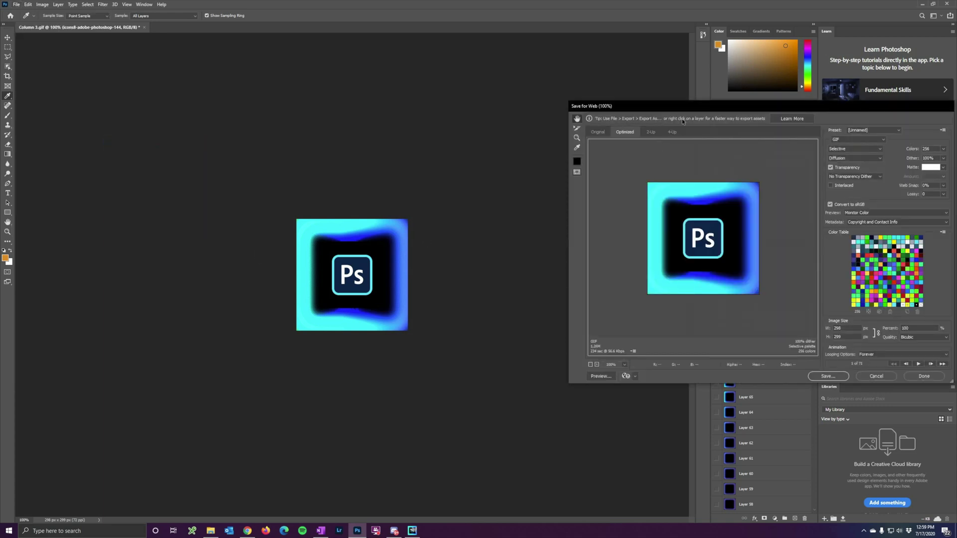
{"action": "left_click_drag", "start_coordinate": [658, 105], "coordinate": [349, 123]}
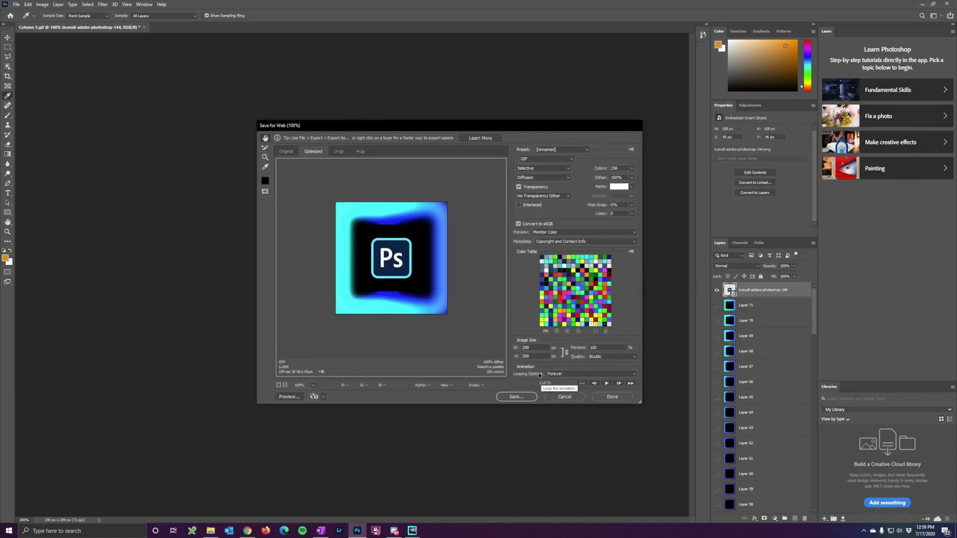
{"action": "left_click", "coordinate": [515, 397]}
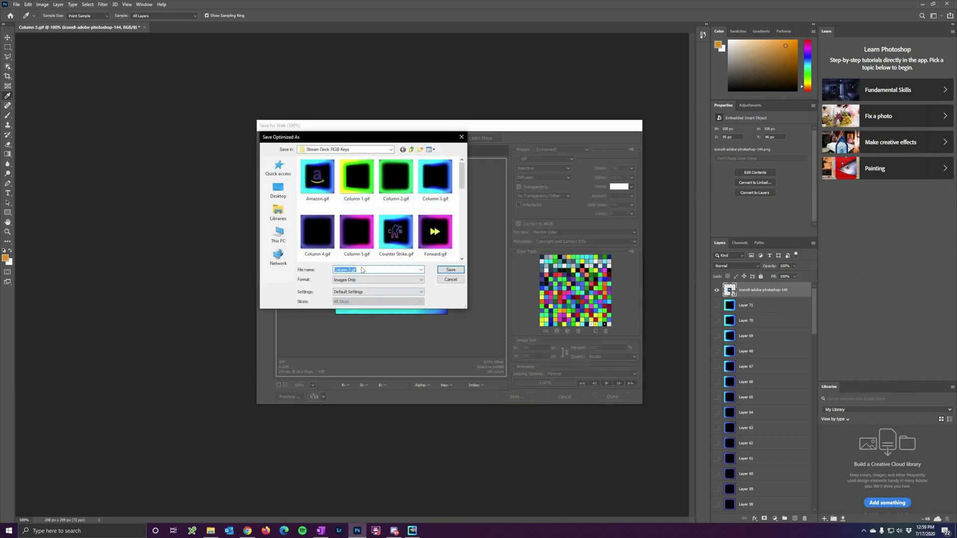
{"action": "type", "text": "Photo"}
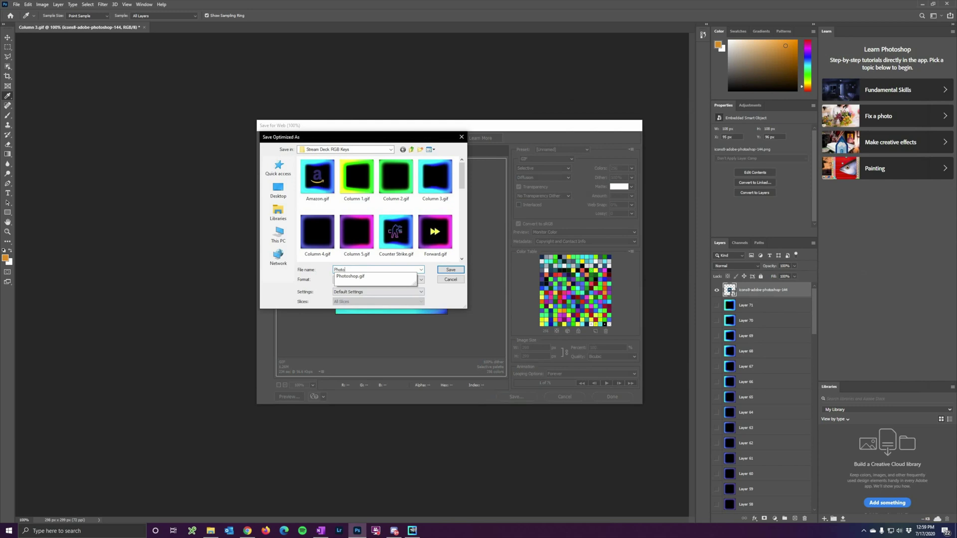
{"action": "left_click", "coordinate": [352, 275]}
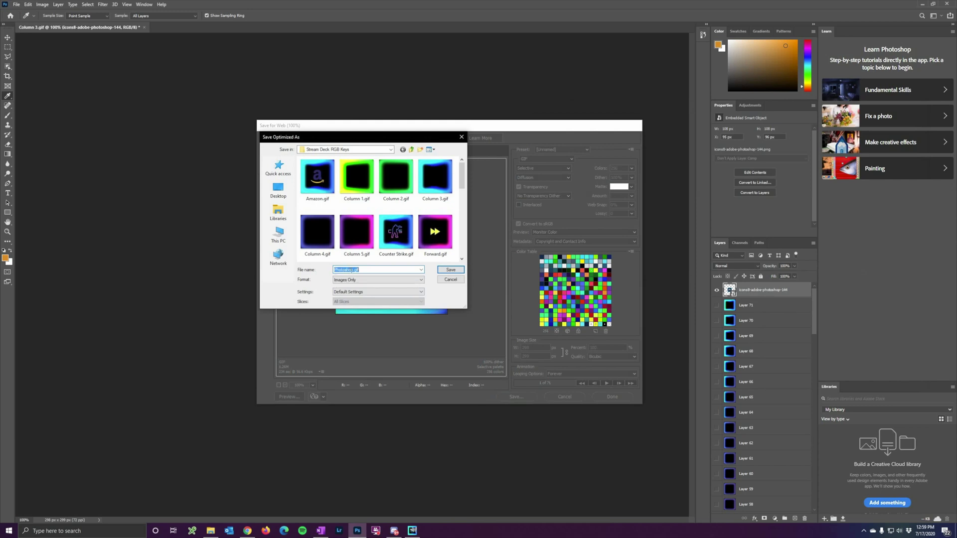
{"action": "left_click", "coordinate": [352, 269]}
{"action": "type", "text": "2"}
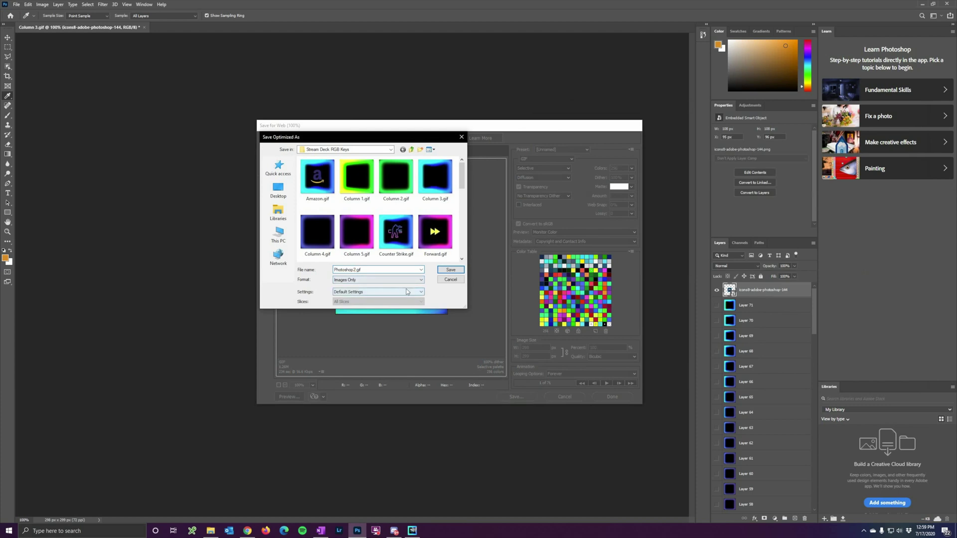
{"action": "left_click", "coordinate": [450, 271]}
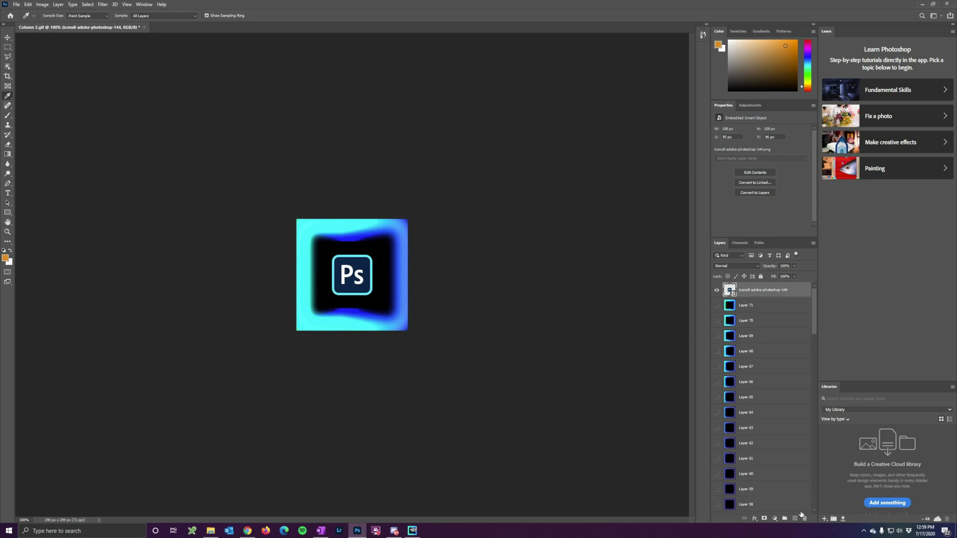
Step: Switch to the Stream Deck configuration window and assign the System Open action to the centre key
{"action": "left_click", "coordinate": [864, 530]}
{"action": "right_click", "coordinate": [887, 471]}
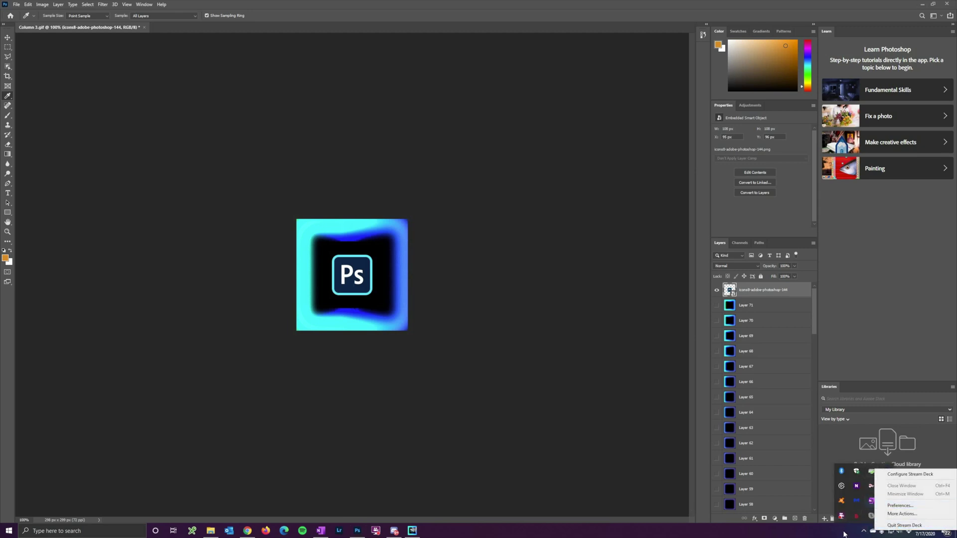
{"action": "left_click", "coordinate": [866, 528]}
{"action": "left_click", "coordinate": [866, 527]}
{"action": "left_click", "coordinate": [862, 534]}
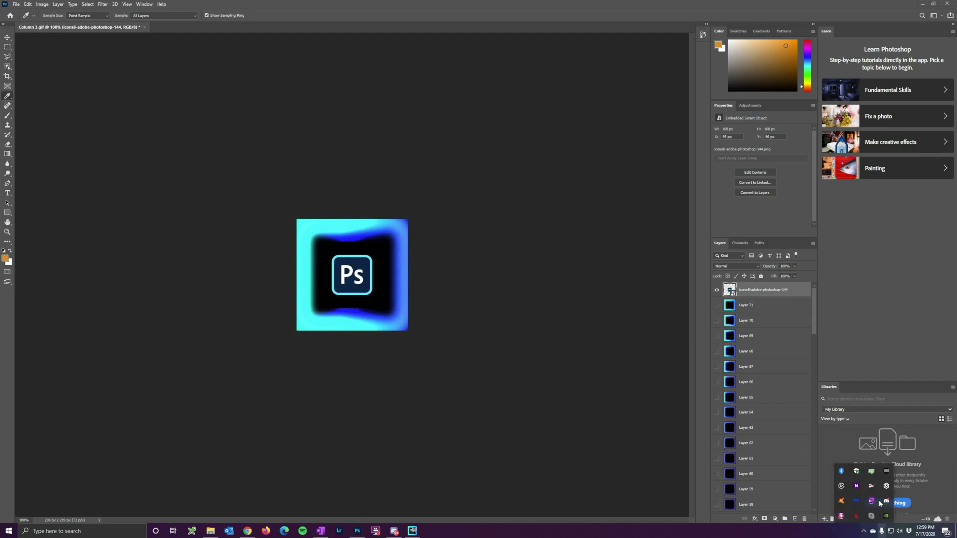
{"action": "left_click", "coordinate": [886, 471]}
{"action": "left_click", "coordinate": [448, 245]}
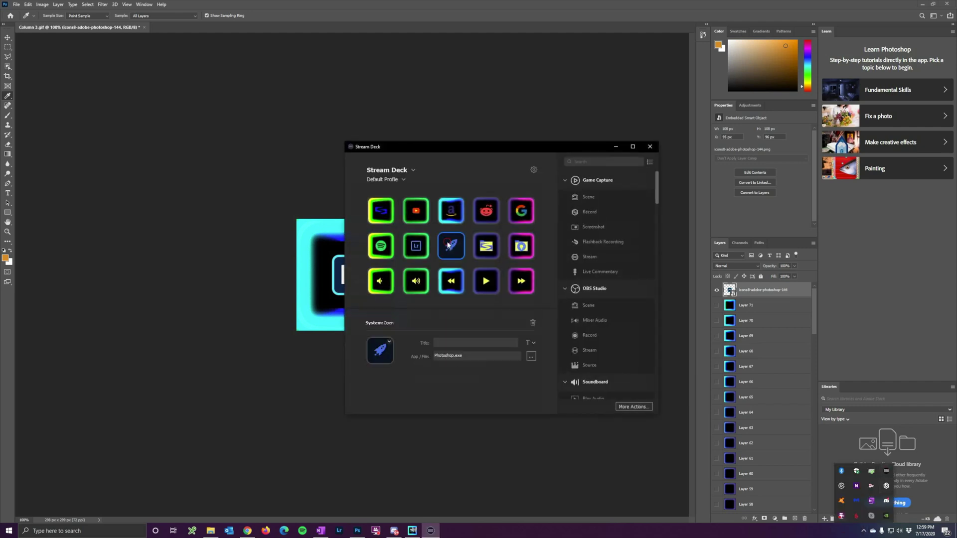
{"action": "left_click_drag", "start_coordinate": [656, 203], "coordinate": [660, 283]}
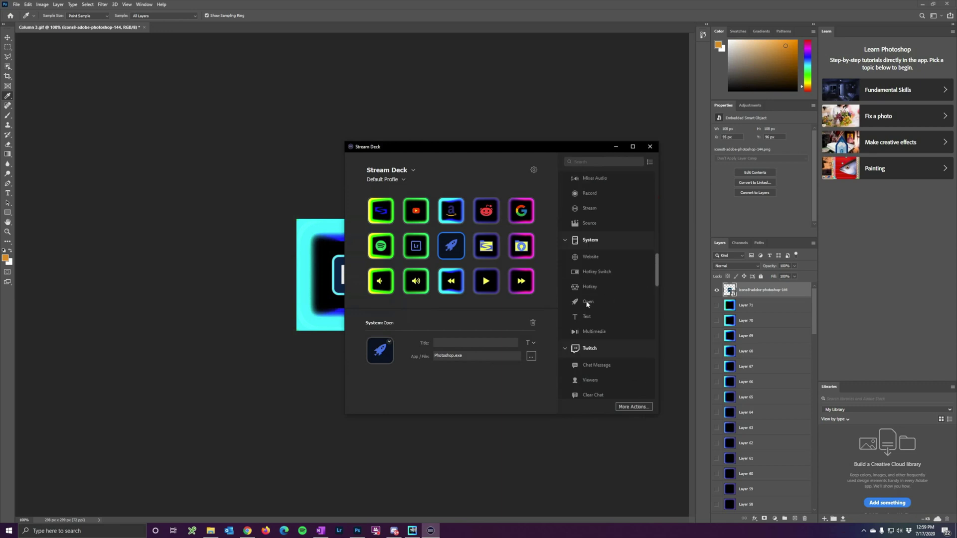
{"action": "left_click_drag", "start_coordinate": [587, 302], "coordinate": [450, 246]}
{"action": "left_click", "coordinate": [513, 301]}
Step: Set the key's application to Photoshop.exe from C:\Program Files\Adobe\Adobe Photoshop 2020 and clear the key's title
{"action": "left_click", "coordinate": [532, 356]}
{"action": "left_click", "coordinate": [639, 171]}
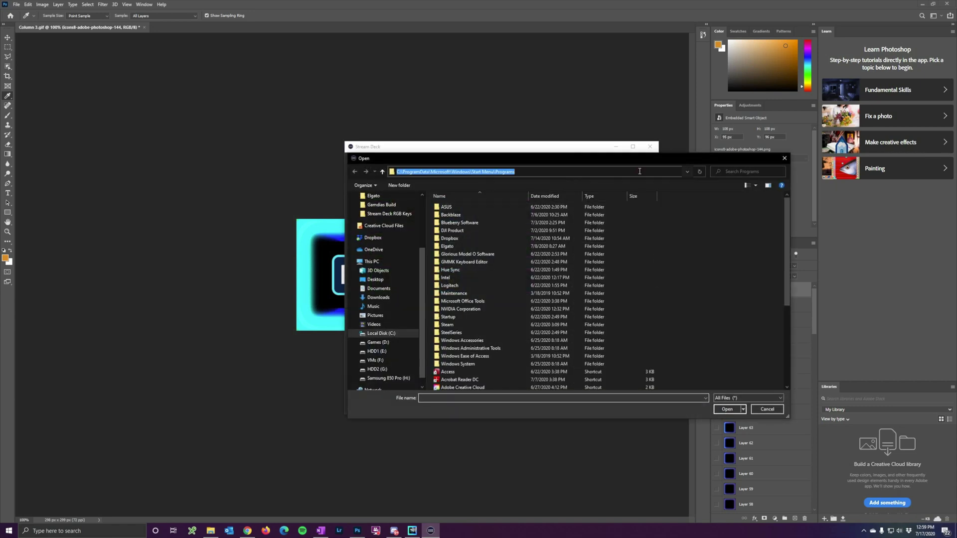
{"action": "type", "text": "C:\\Program Files\\Adobe\\Adobe Photoshop 2020"}
{"action": "key", "text": "Return"}
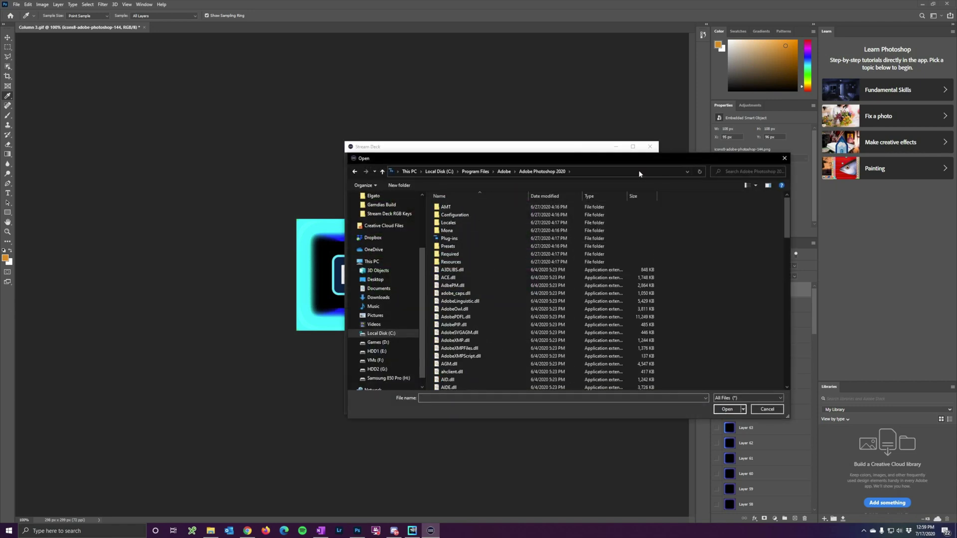
{"action": "left_click", "coordinate": [528, 291]}
{"action": "scroll", "coordinate": [528, 292], "scroll_direction": "down", "scroll_amount": 3}
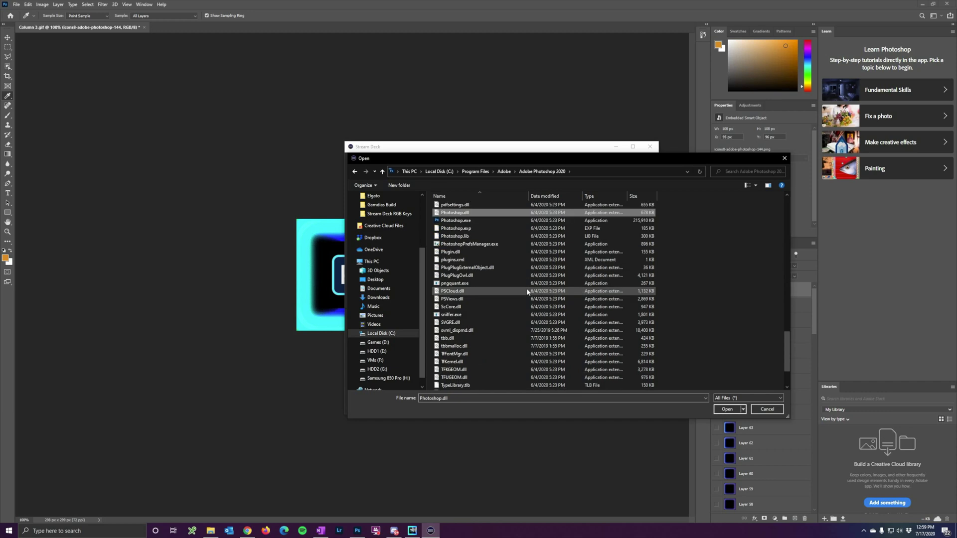
{"action": "double_click", "coordinate": [486, 220]}
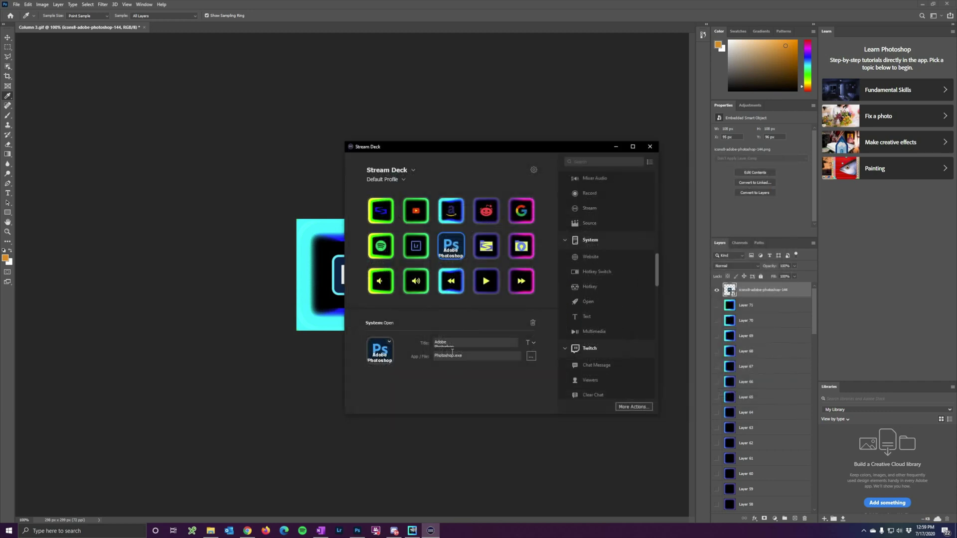
{"action": "left_click", "coordinate": [455, 345]}
{"action": "key", "text": "ctrl+a"}
{"action": "key", "text": "BackSpace"}
Step: Set the key's icon from the exported Photoshop GIF in the inner Stream Deck RGB Keys folder under Documents > Elgato
{"action": "left_click", "coordinate": [390, 341]}
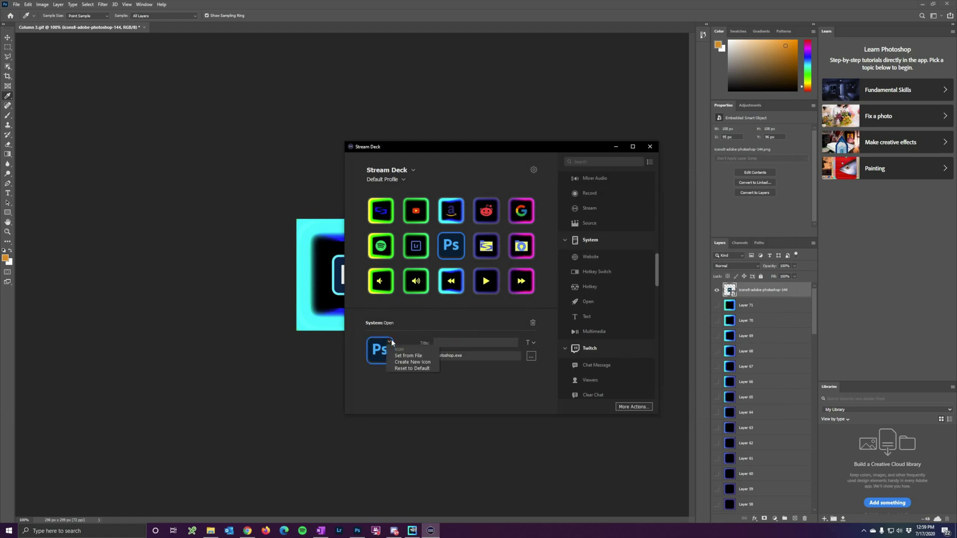
{"action": "left_click", "coordinate": [412, 356]}
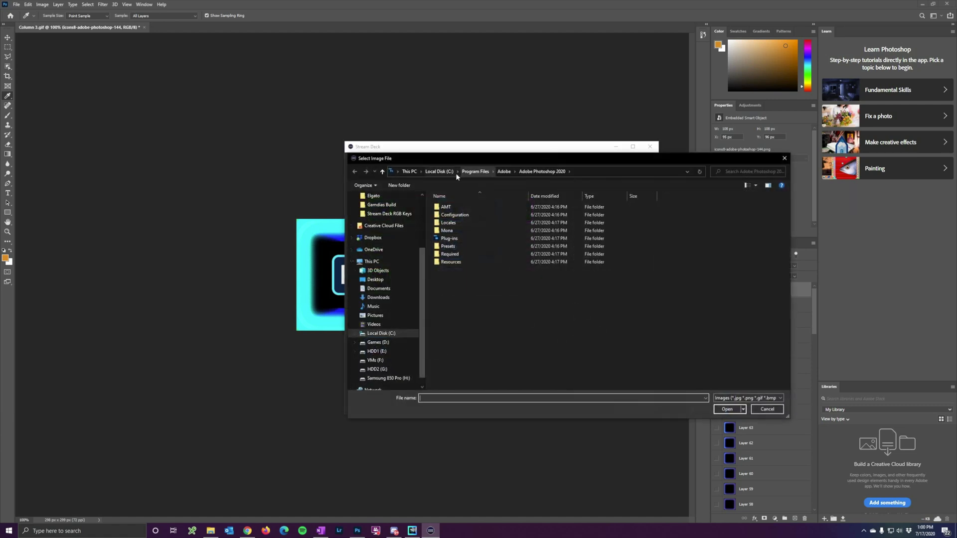
{"action": "left_click", "coordinate": [394, 196]}
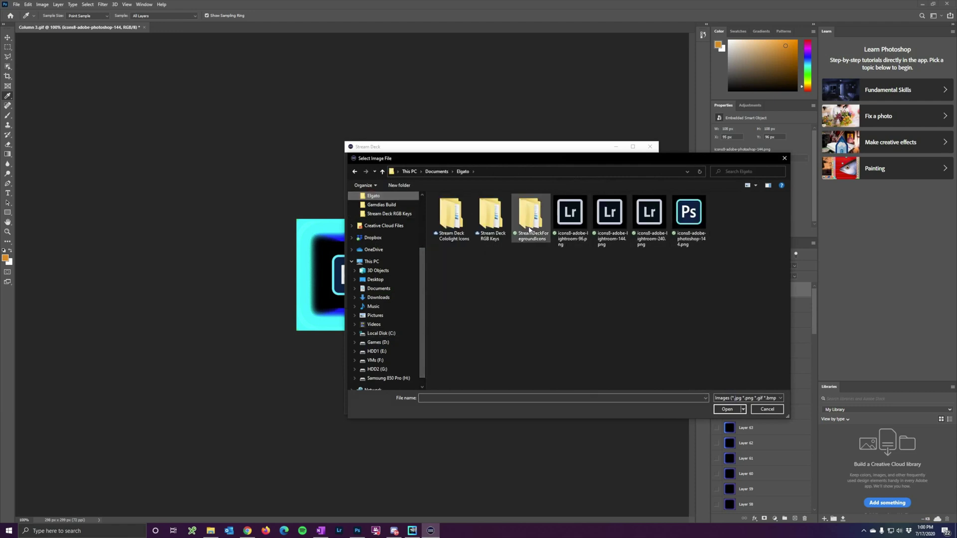
{"action": "double_click", "coordinate": [486, 228]}
{"action": "double_click", "coordinate": [451, 207]}
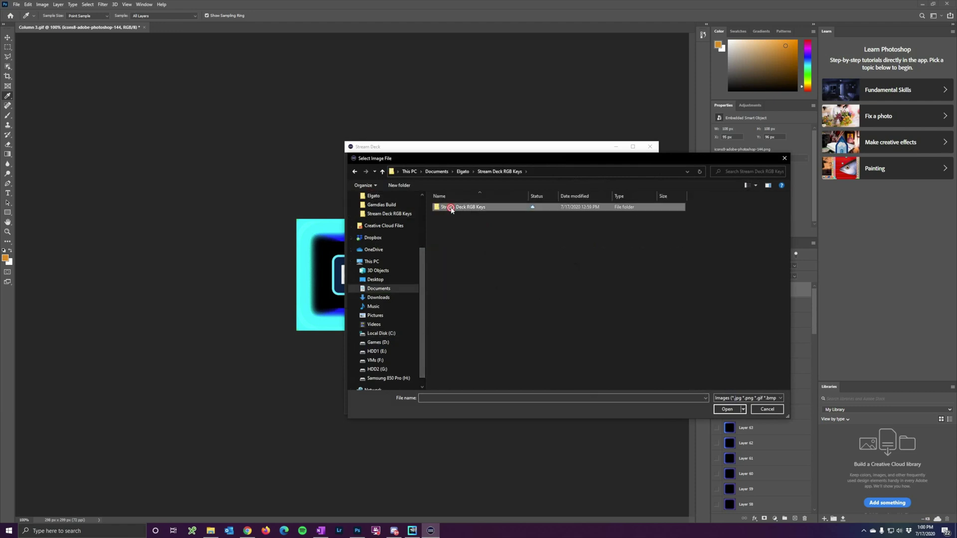
{"action": "double_click", "coordinate": [476, 341]}
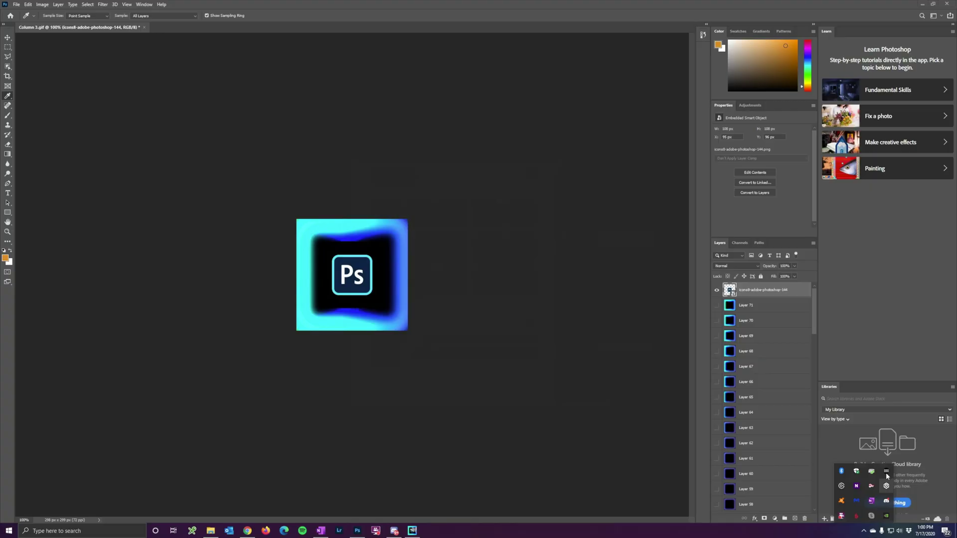
Step: Quit Stream Deck, confirm the exit, and relaunch it to reload the key's new icon
{"action": "right_click", "coordinate": [885, 471]}
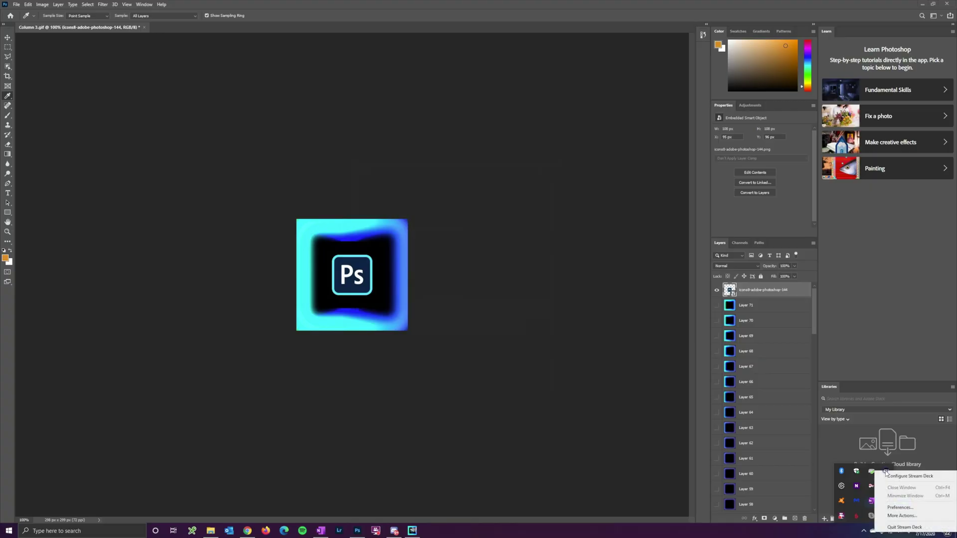
{"action": "left_click", "coordinate": [904, 527]}
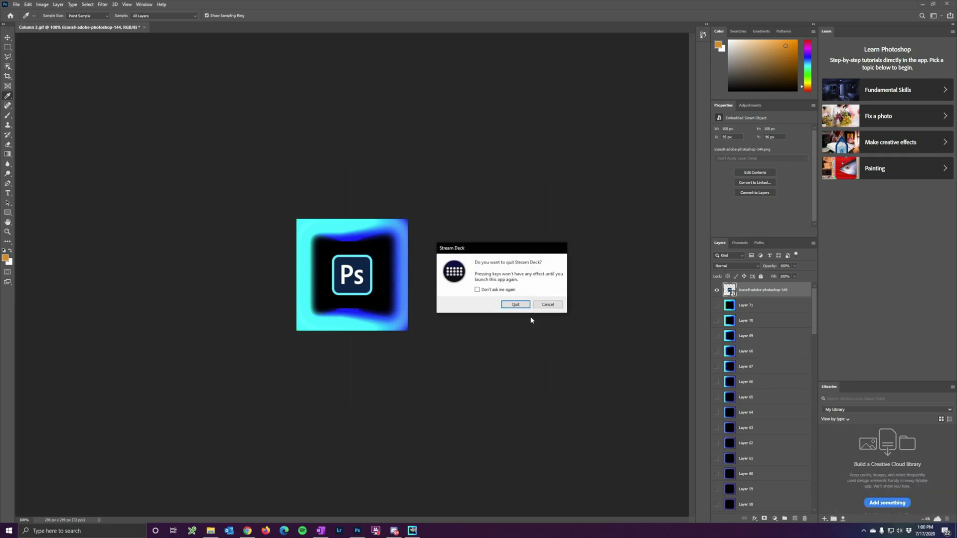
{"action": "left_click", "coordinate": [515, 304]}
{"action": "key", "text": "super"}
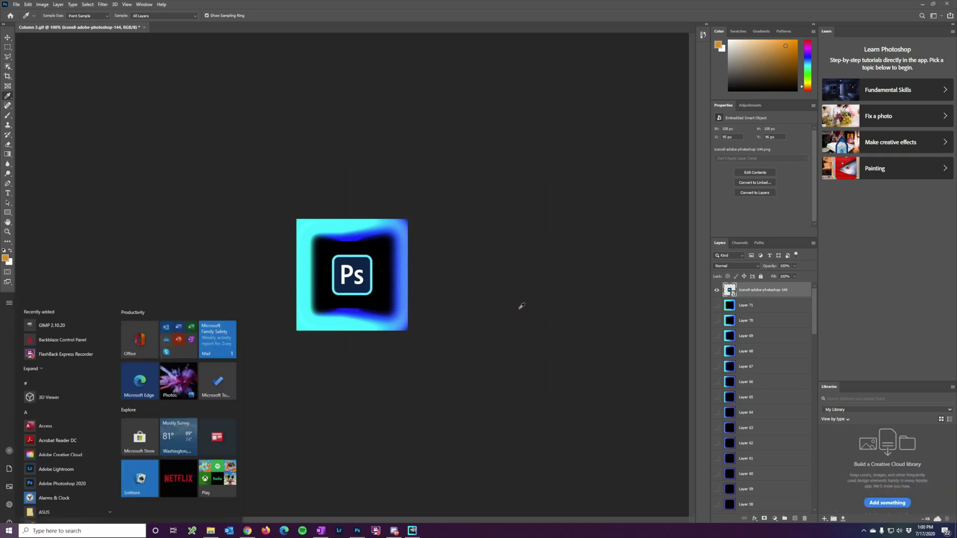
{"action": "type", "text": "stream deck"}
{"action": "key", "text": "Return"}
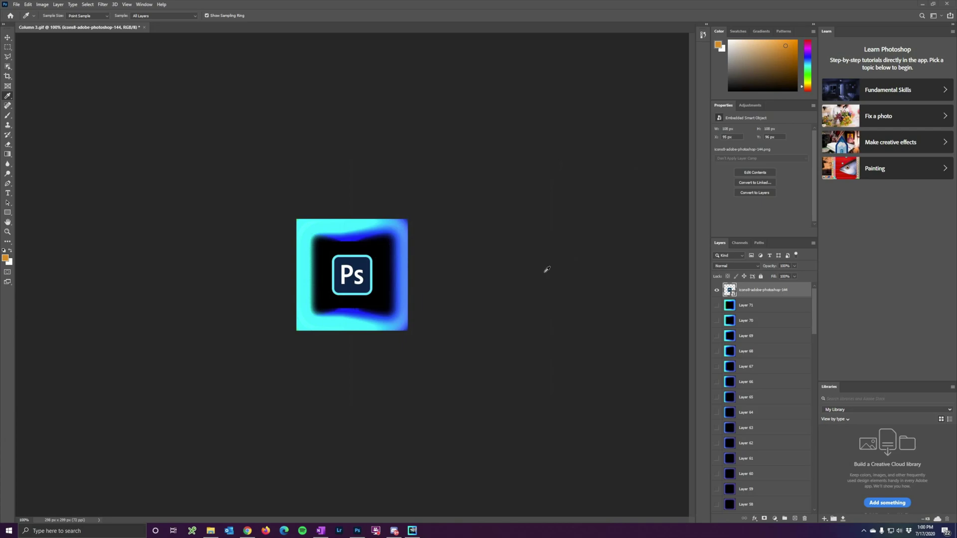